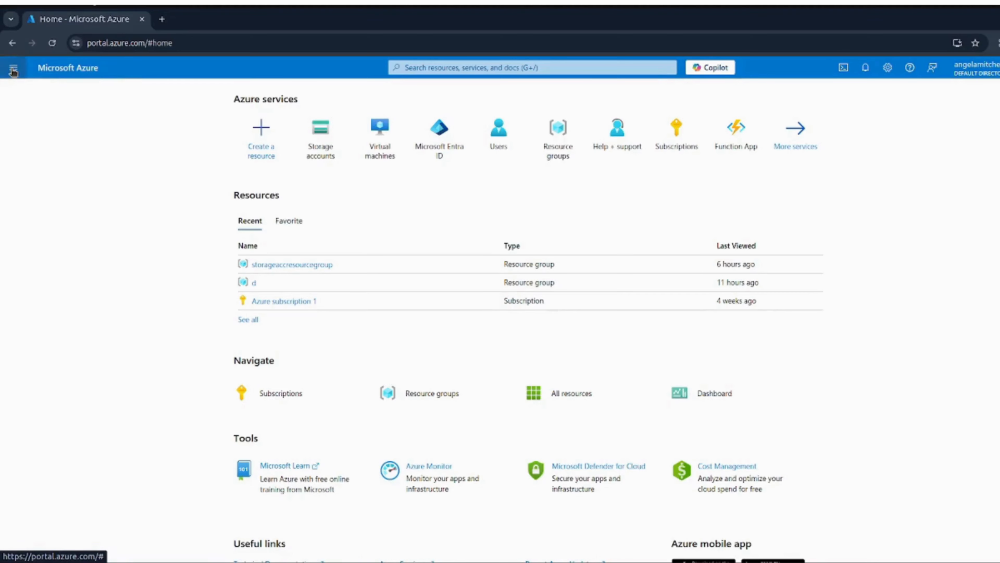
- Search for the Virtual machines service, open it, and start creating an Azure virtual machine
left_click(11, 66)
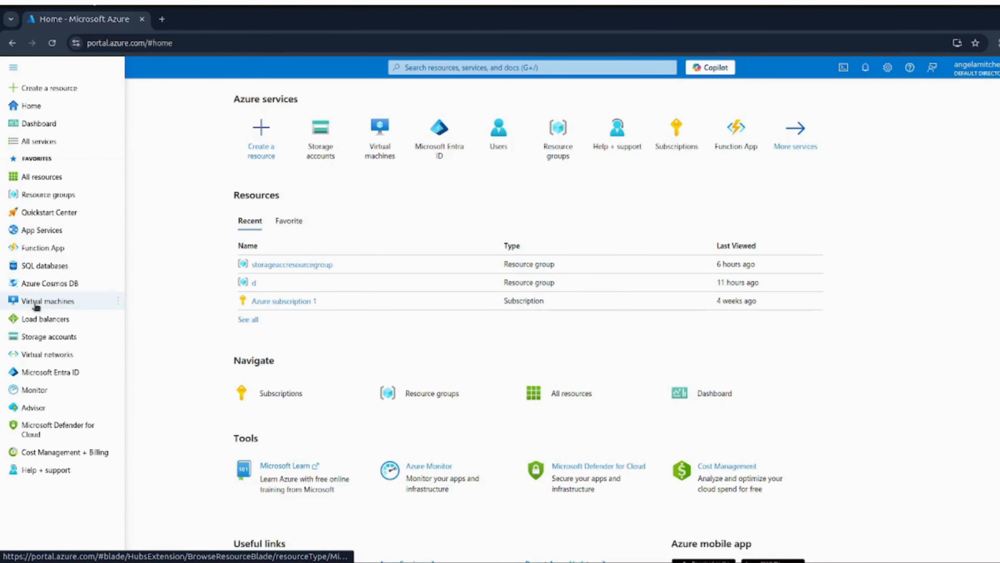
left_click(441, 66)
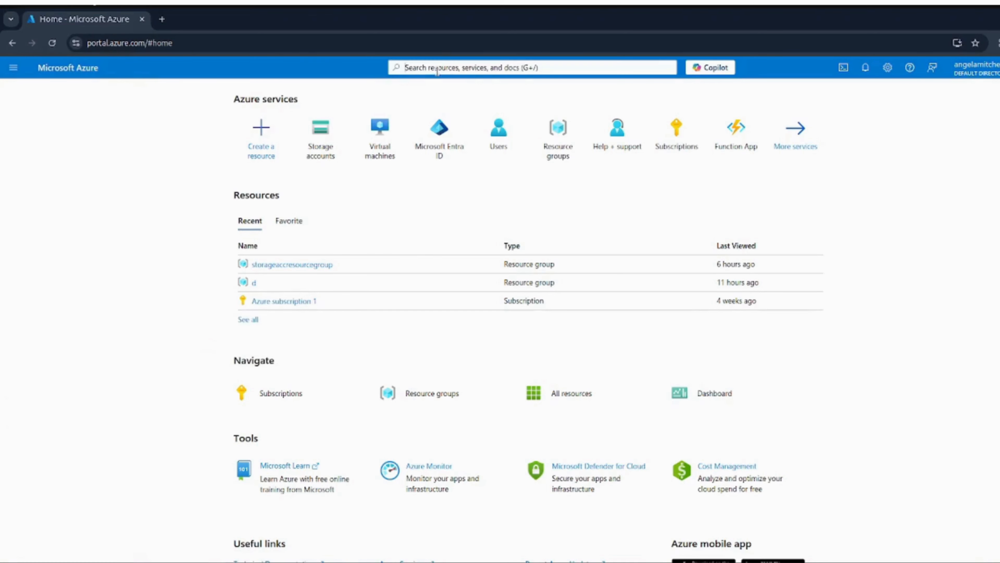
type("virtual")
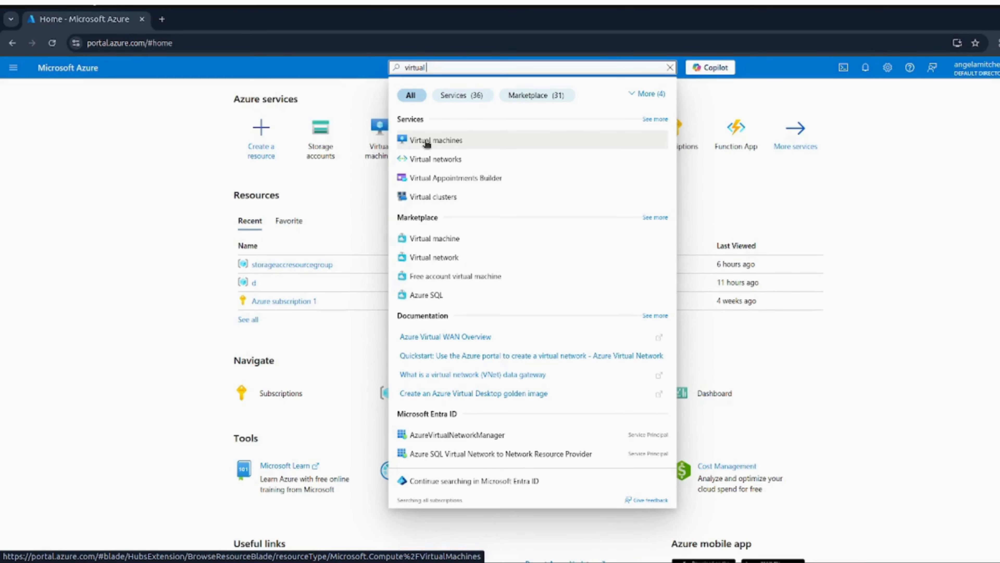
left_click(426, 141)
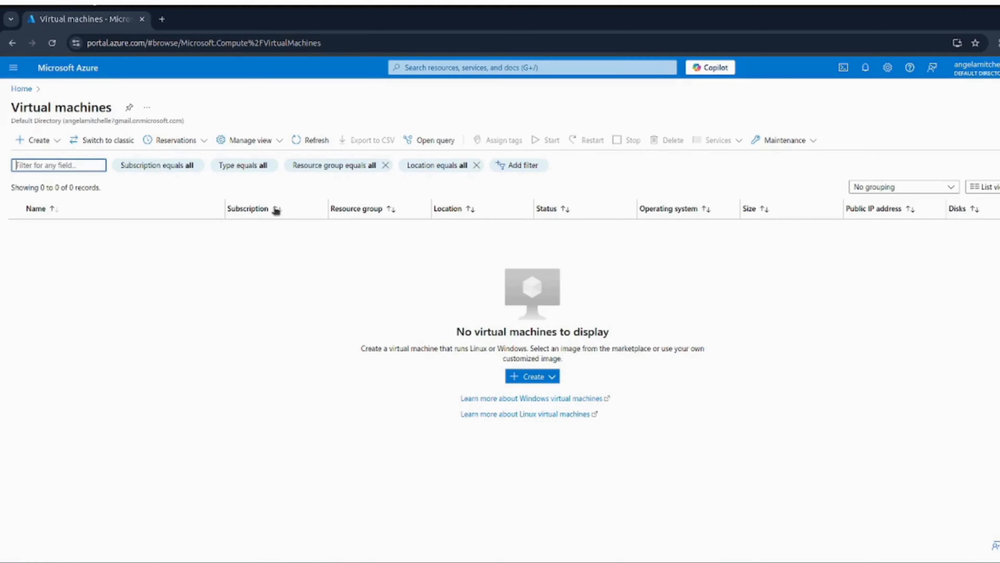
left_click(527, 383)
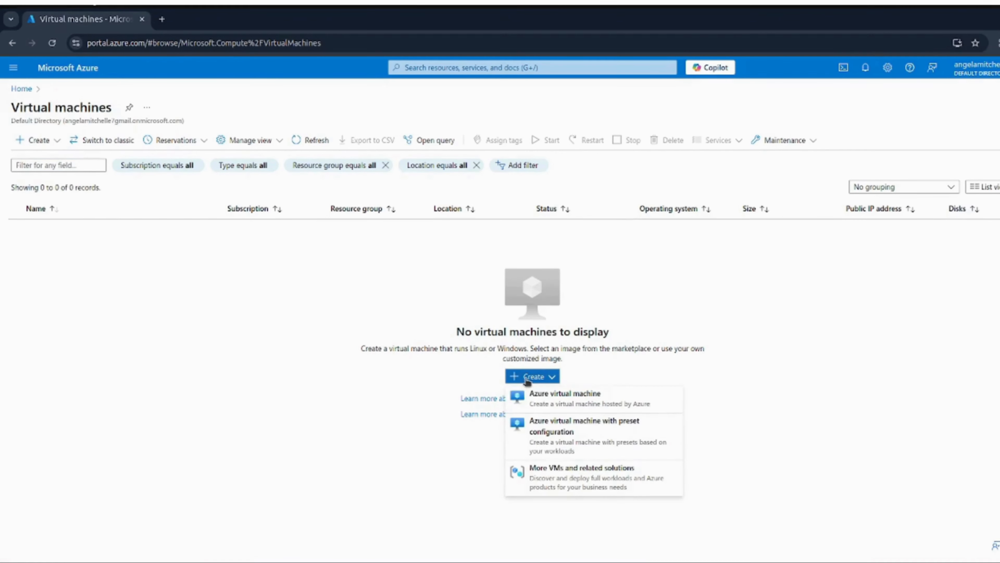
left_click(546, 401)
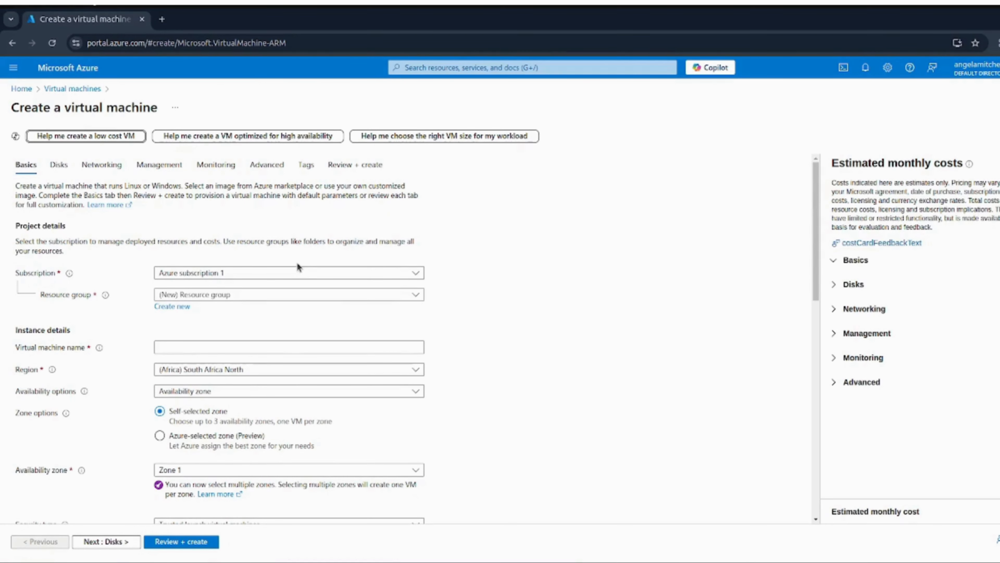
- Choose Azure subscription 1 and the existing resource group d for the virtual machine
scroll(306, 263, "down", 4)
scroll(280, 252, "up", 2)
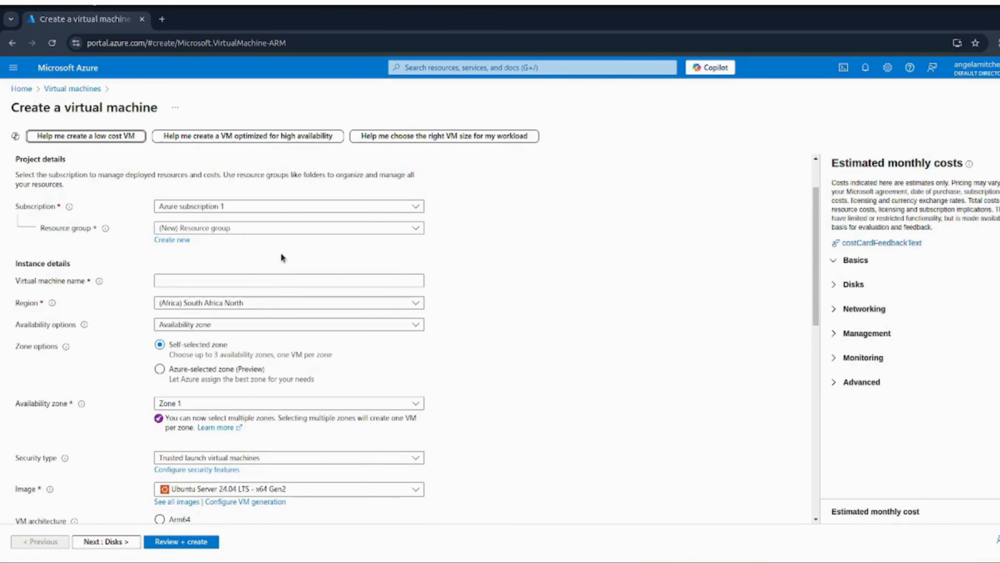
left_click(415, 207)
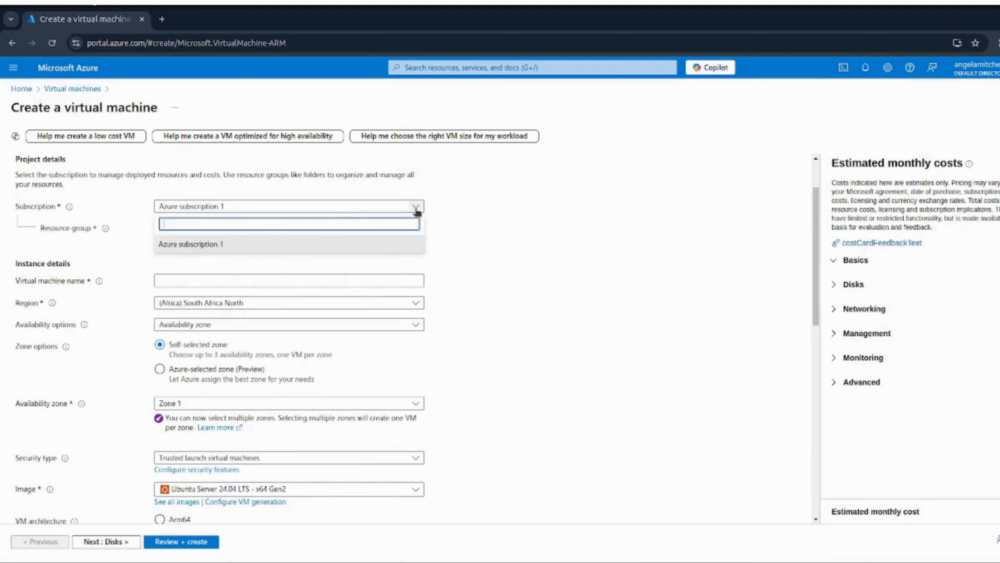
left_click(216, 245)
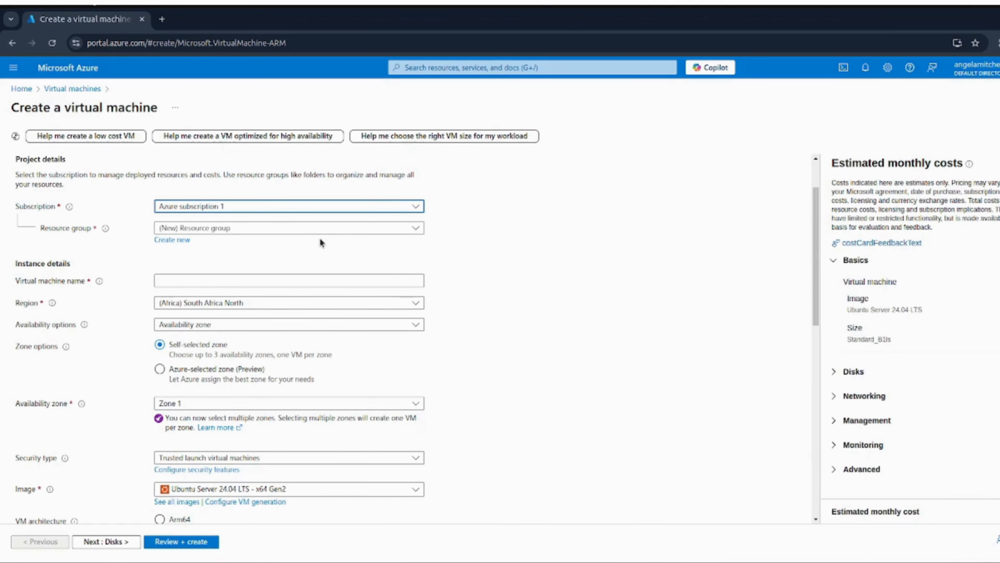
left_click(414, 229)
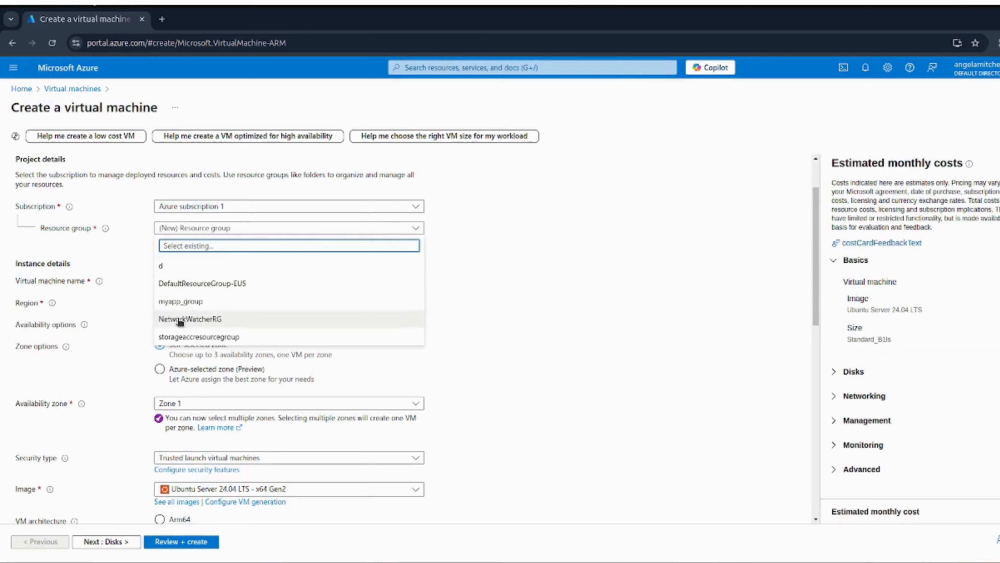
left_click(128, 257)
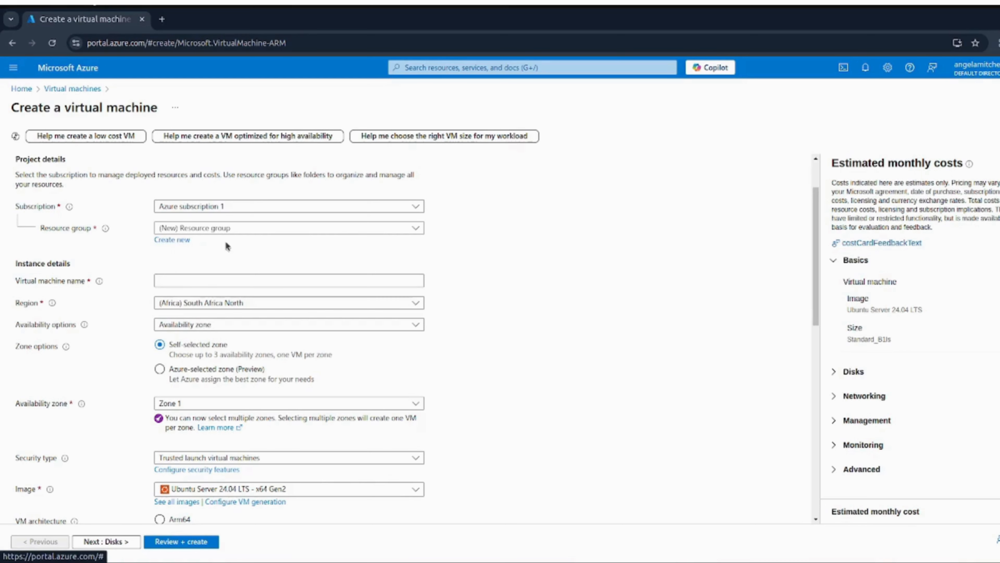
left_click(414, 228)
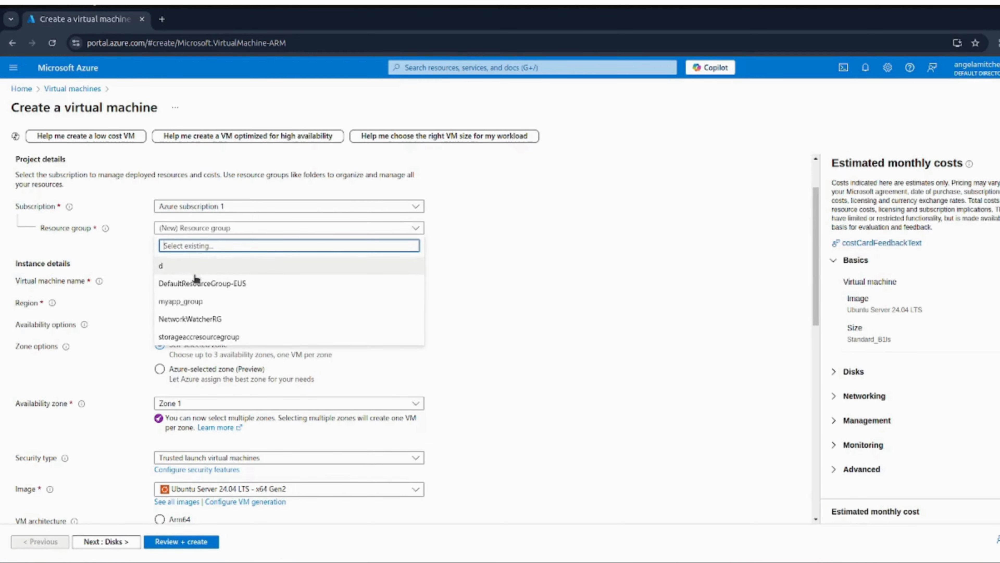
left_click(177, 271)
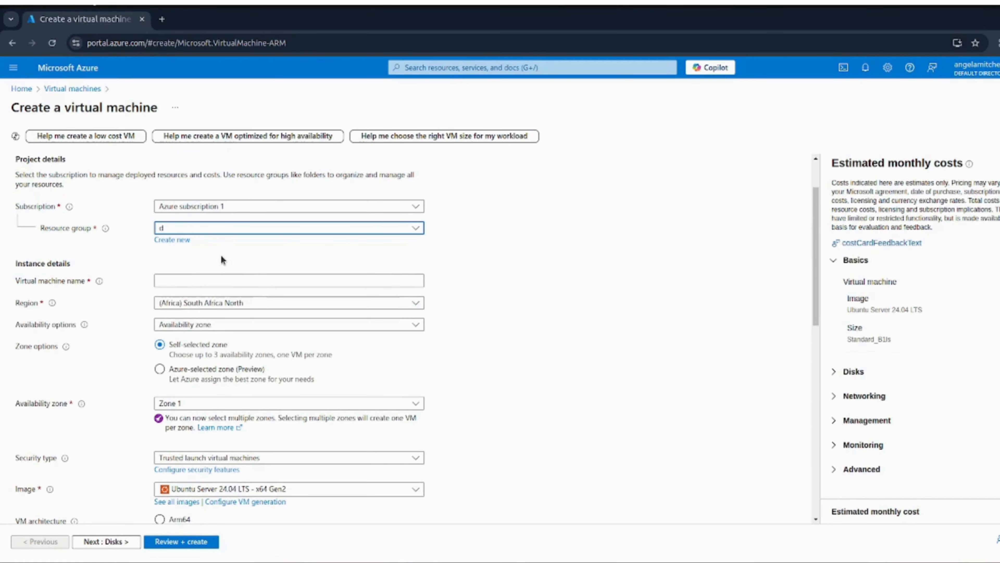
left_click(183, 243)
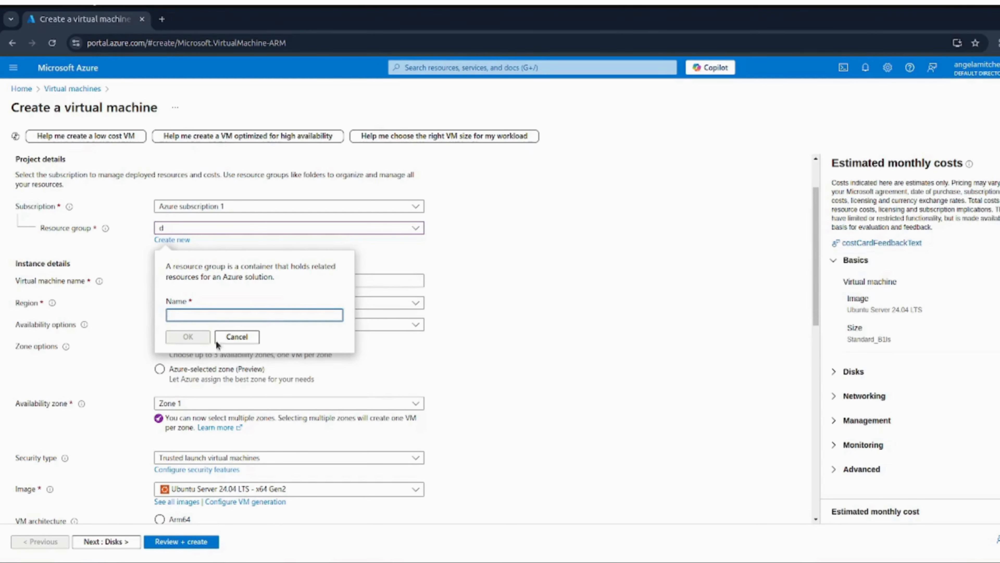
left_click(238, 337)
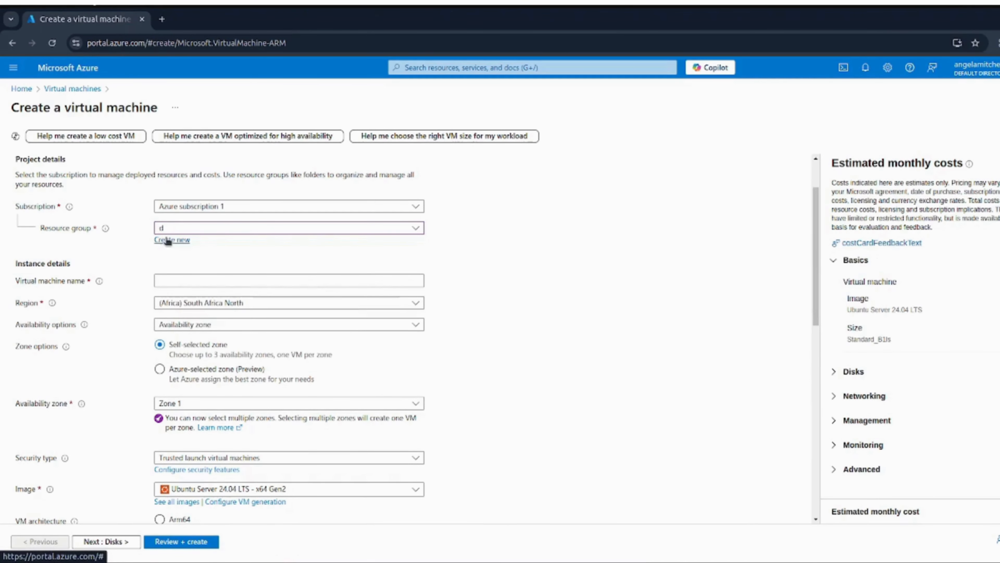
- Name the virtual machine myazurevm
left_click(191, 283)
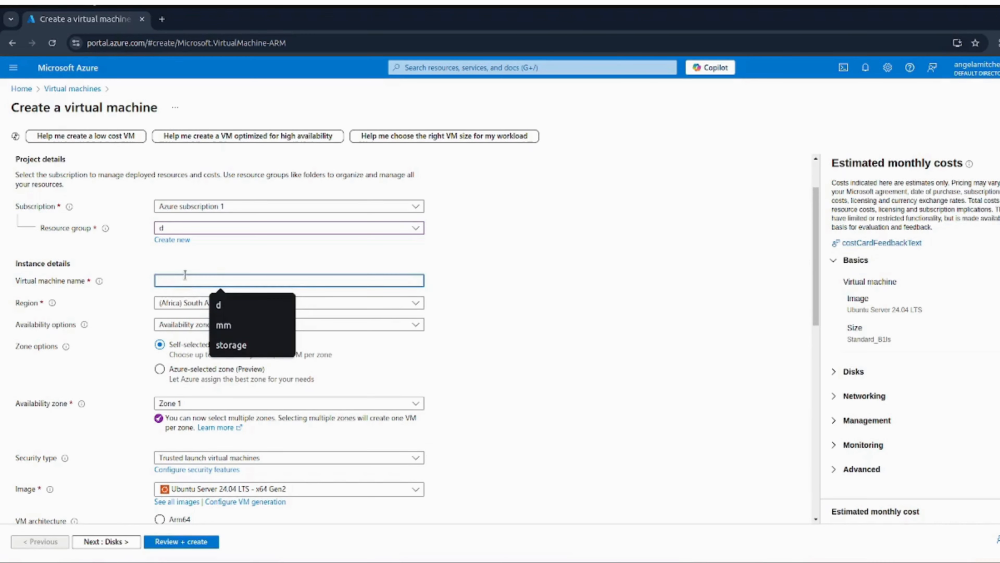
type("mya")
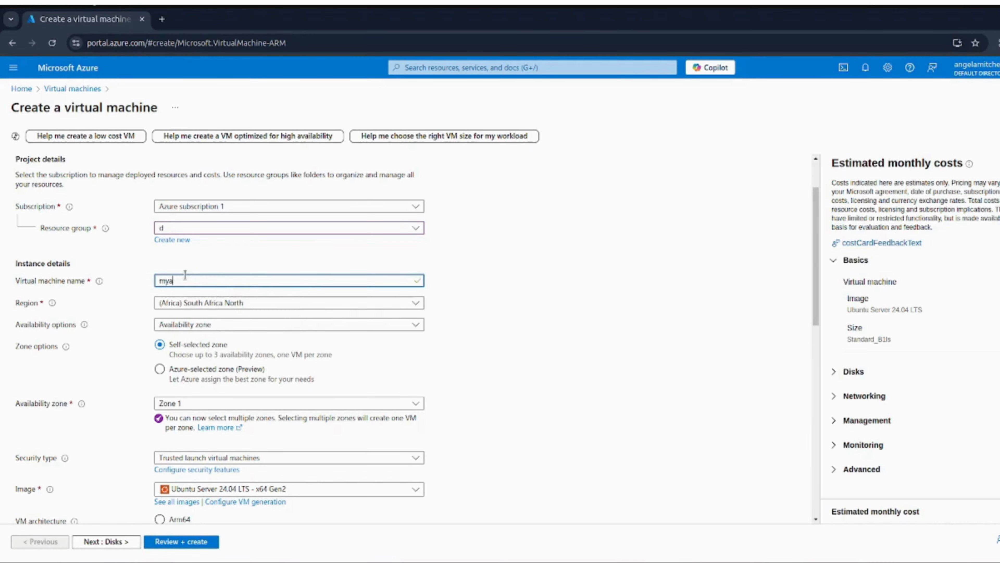
type("zurevm")
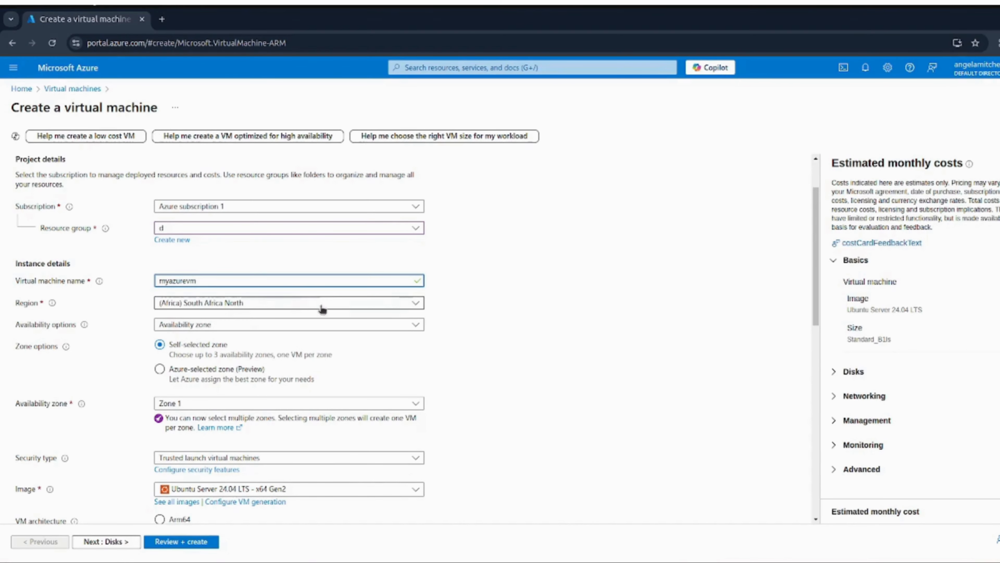
- Set the availability options to No infrastructure redundancy required and the security type to Standard
scroll(276, 319, "down", 2)
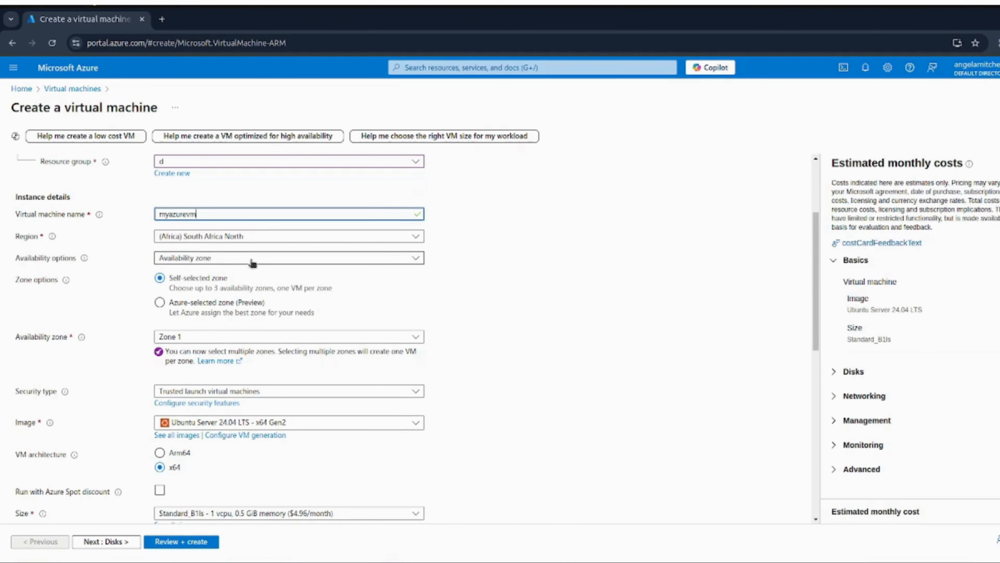
left_click(311, 259)
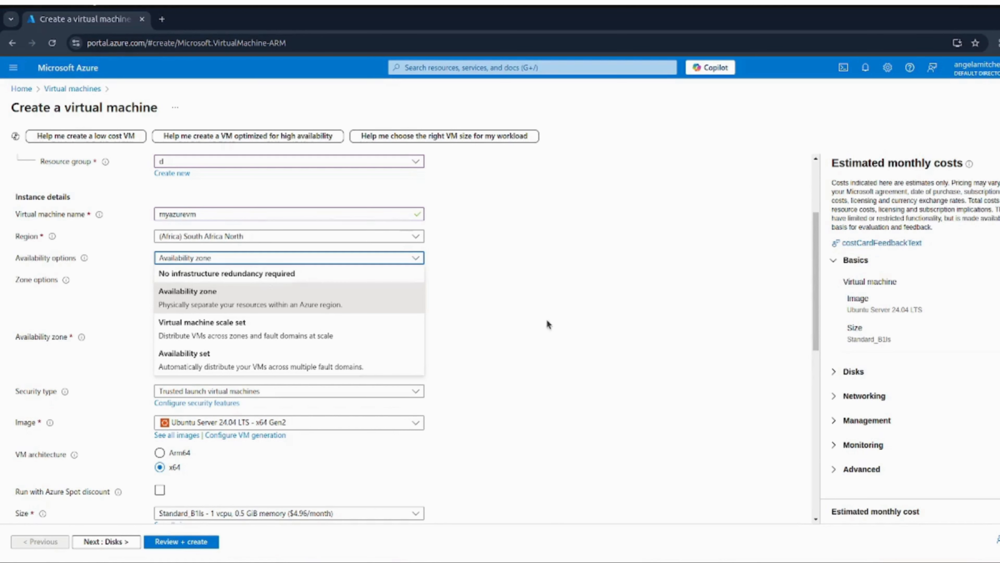
left_click(245, 276)
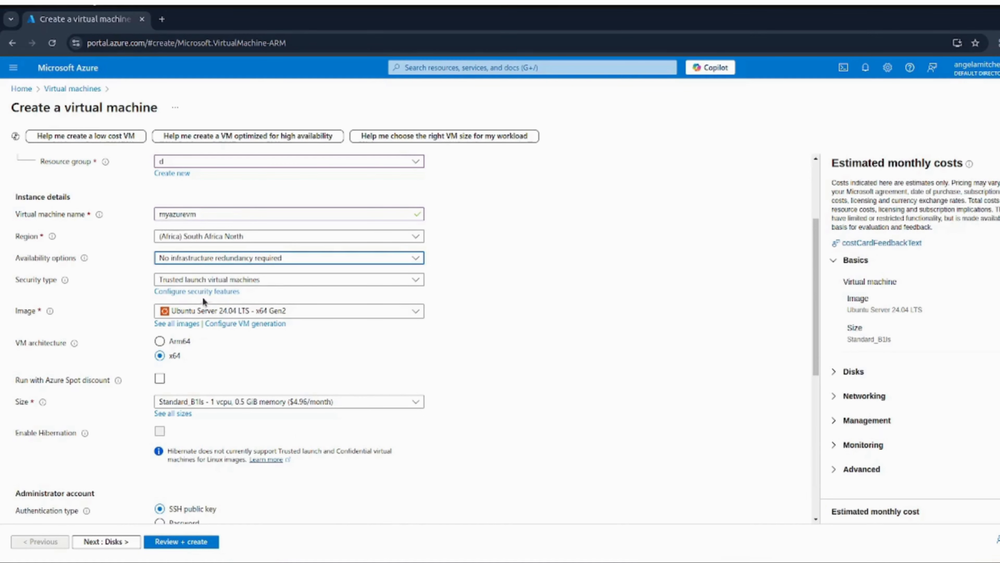
left_click(340, 284)
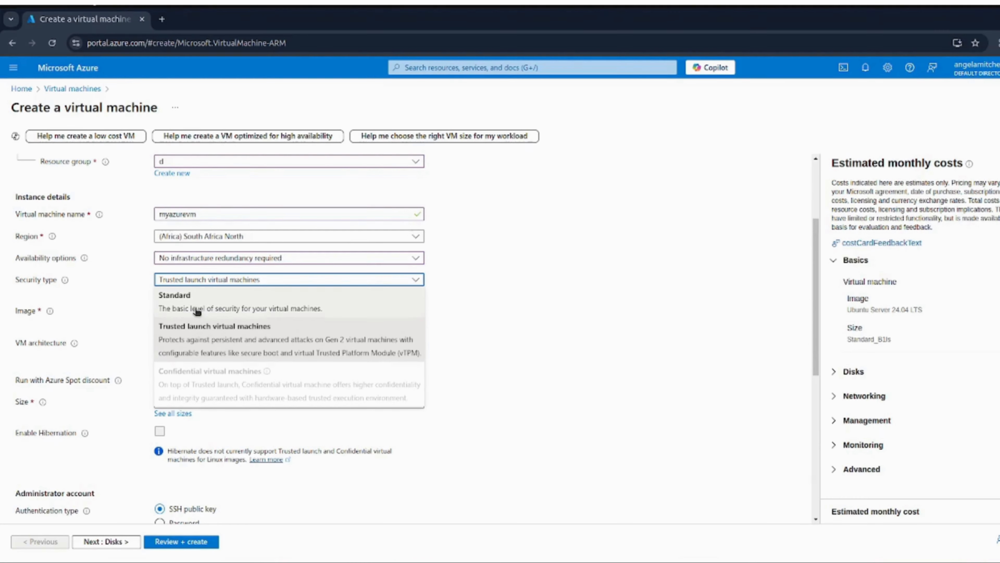
left_click(198, 311)
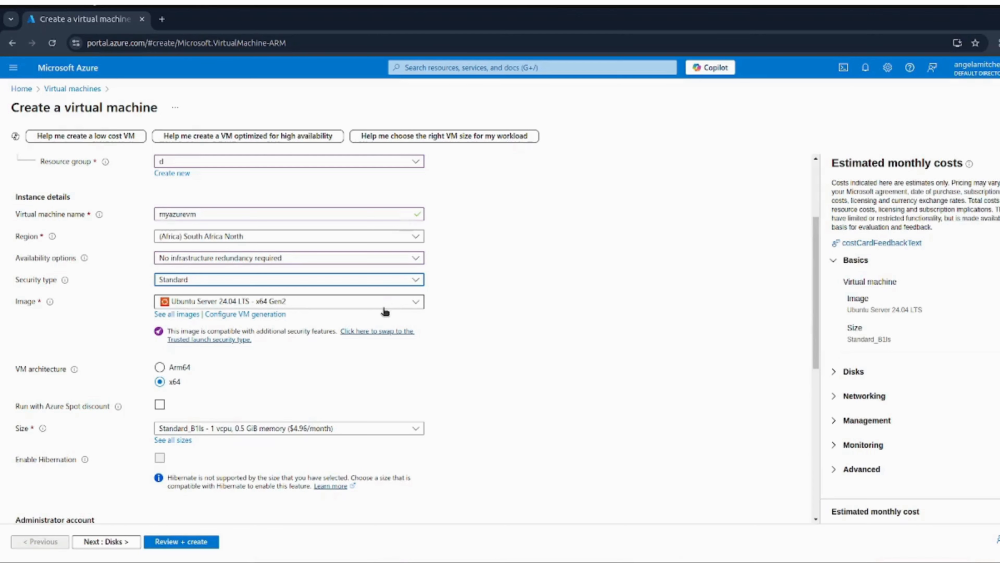
- Look through the available operating system images and choose Ubuntu Server 24.04 LTS - x64 Gen2
left_click(411, 302)
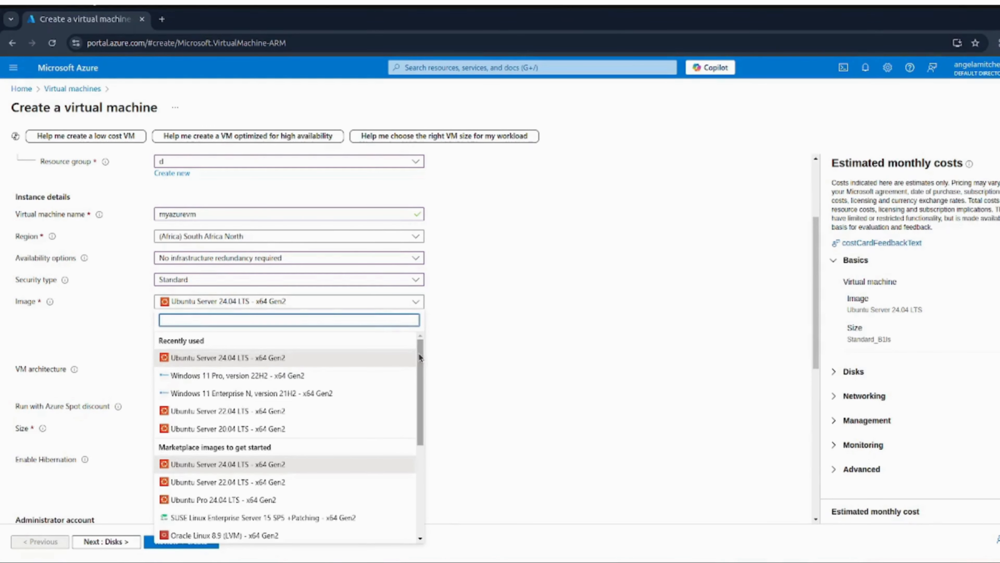
left_click_drag(421, 357, 412, 444)
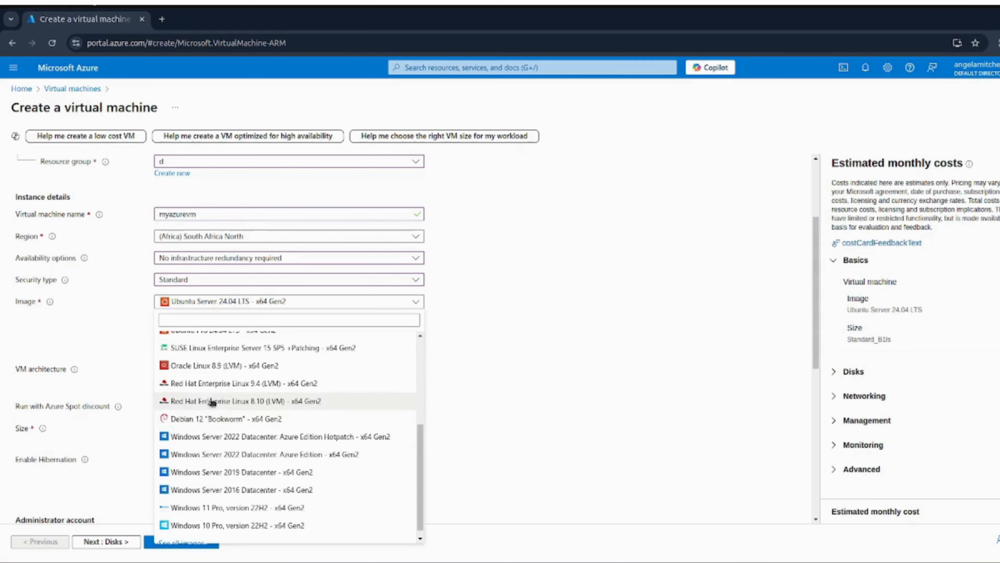
scroll(201, 480, "down", 1)
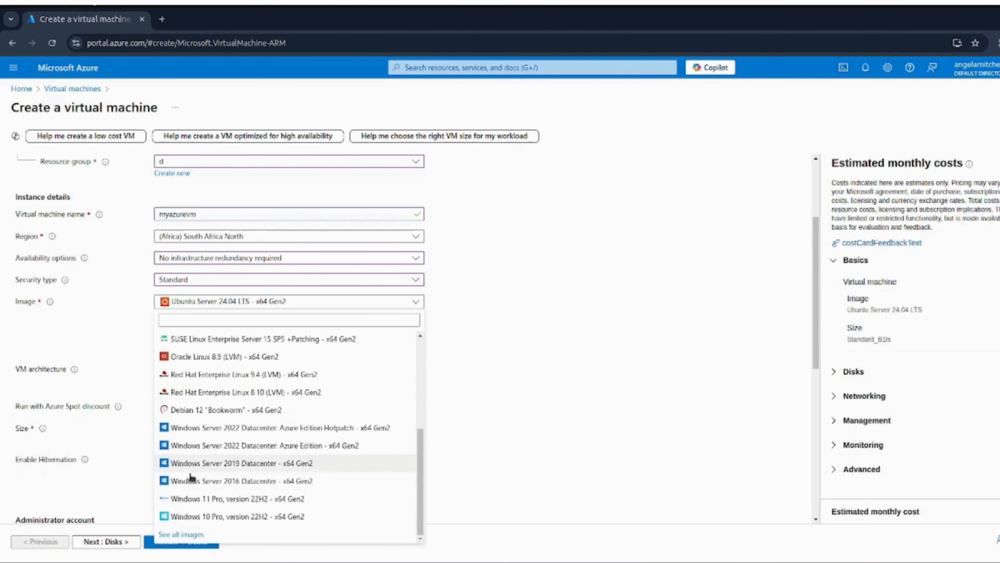
scroll(227, 461, "up", 3)
scroll(227, 460, "up", 3)
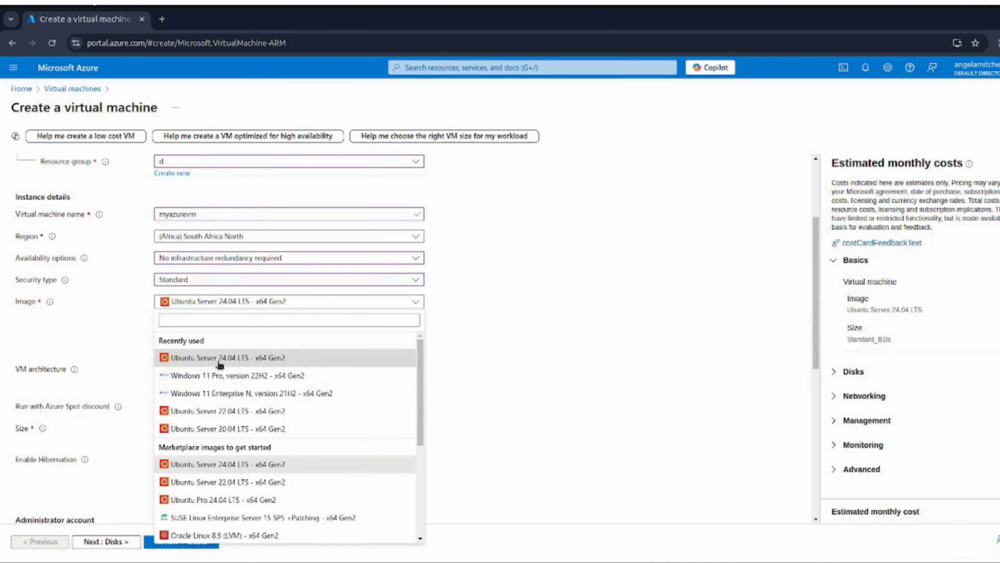
left_click(240, 359)
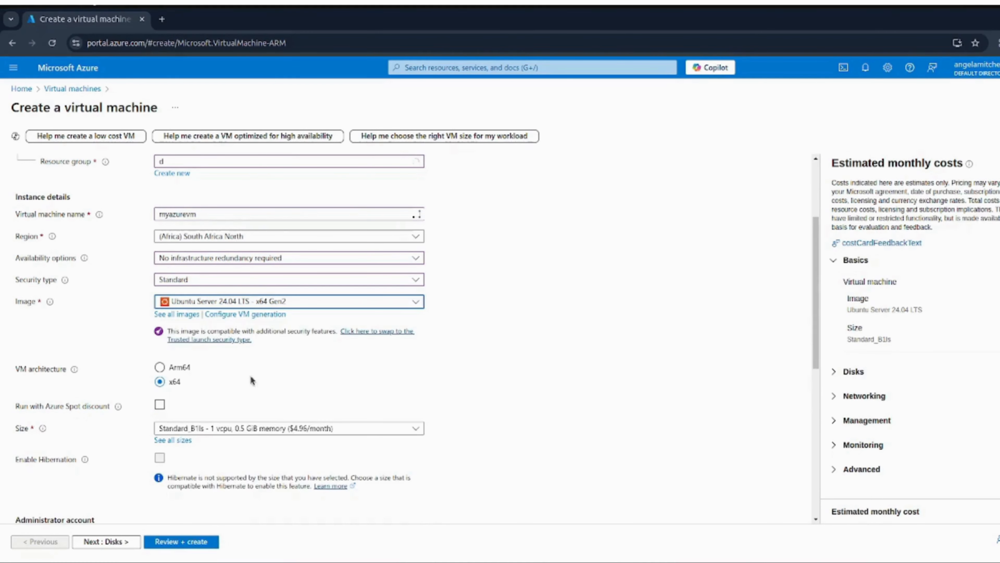
- Select the x64 VM architecture and review the size options, keeping Standard_B1ls with 1 vcpu and 0.5 GiB memory
scroll(313, 377, "down", 3)
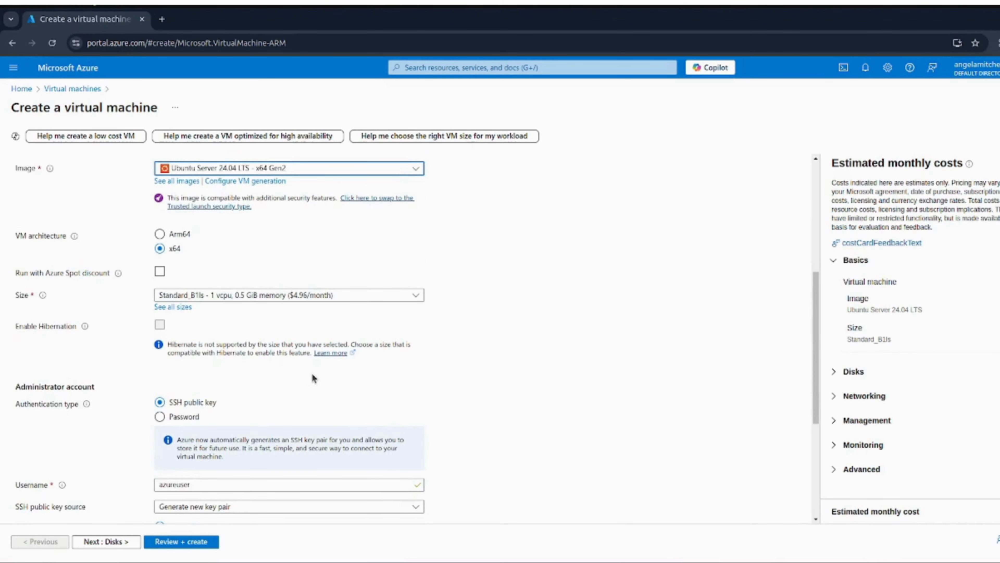
left_click(159, 249)
scroll(348, 329, "down", 2)
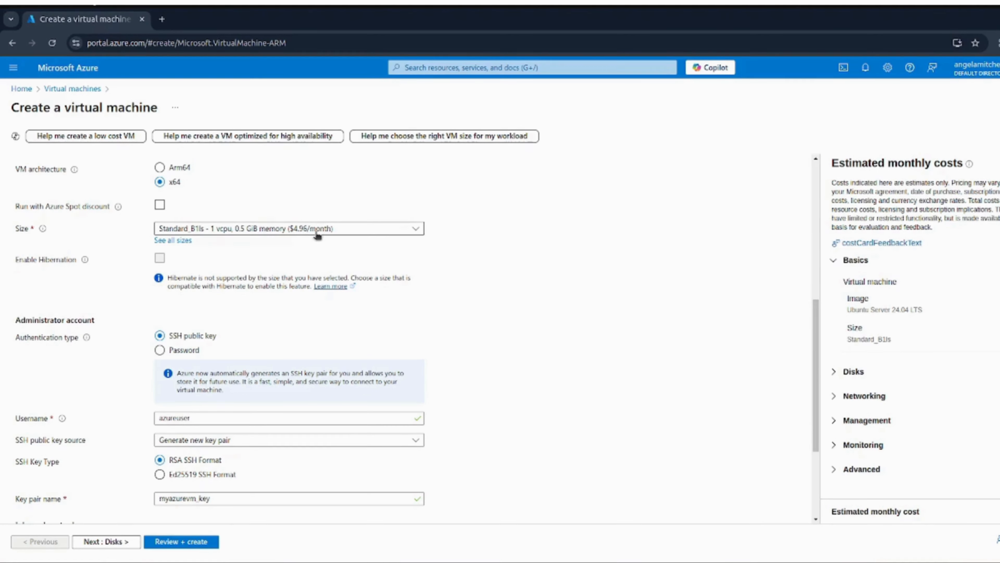
left_click(327, 233)
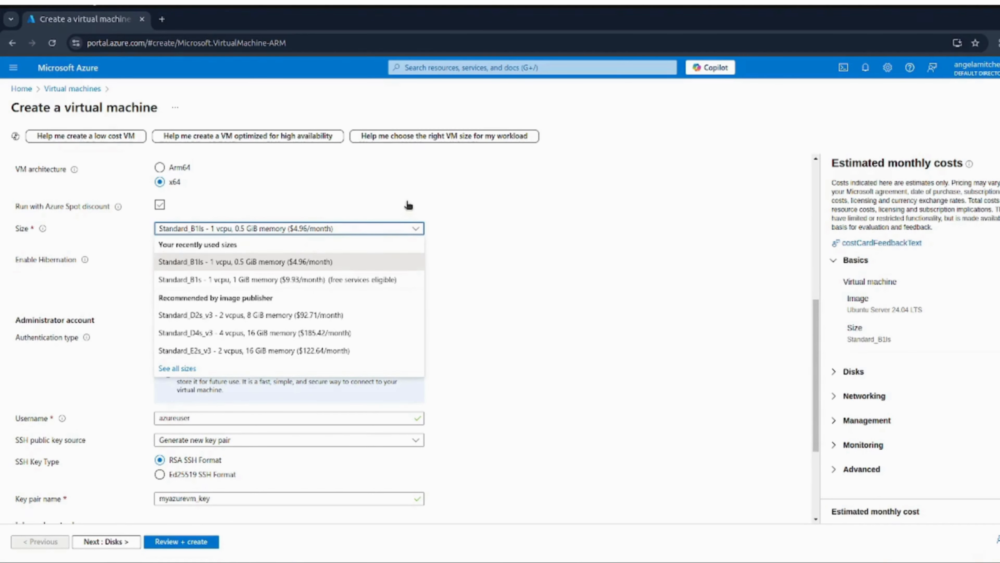
left_click(419, 234)
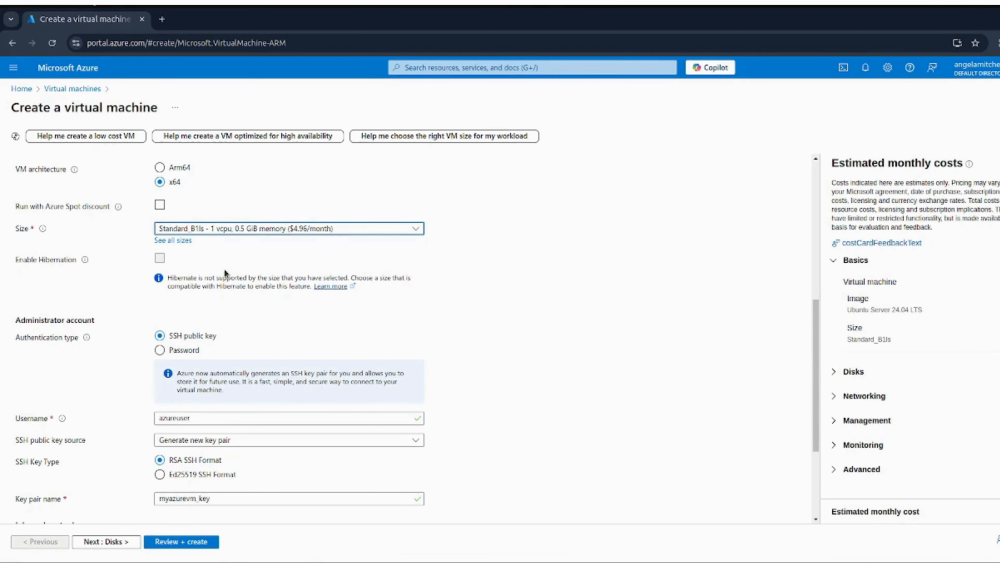
- Set the administrator account's authentication type to Password and enter vmuser as the username
scroll(250, 335, "down", 3)
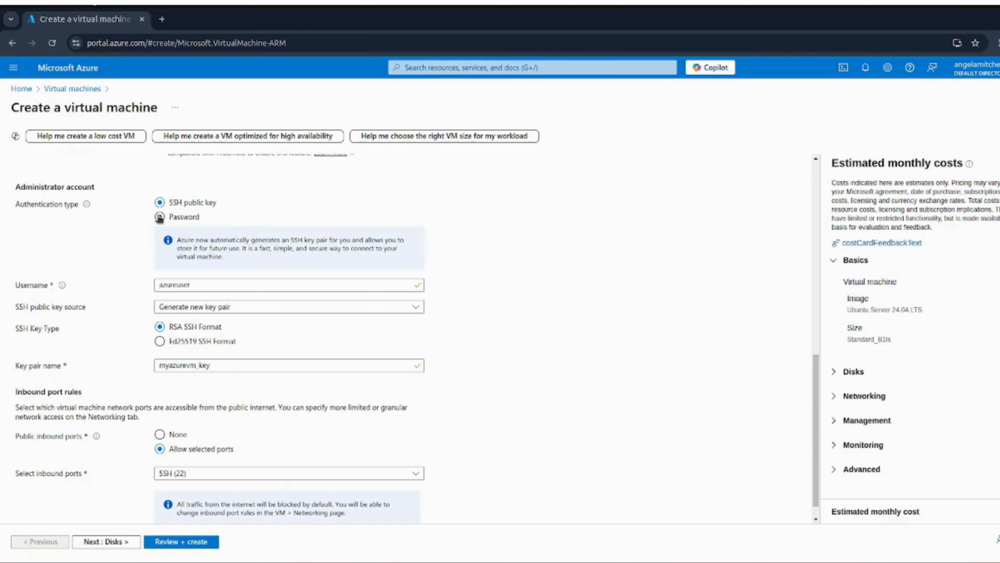
left_click(159, 217)
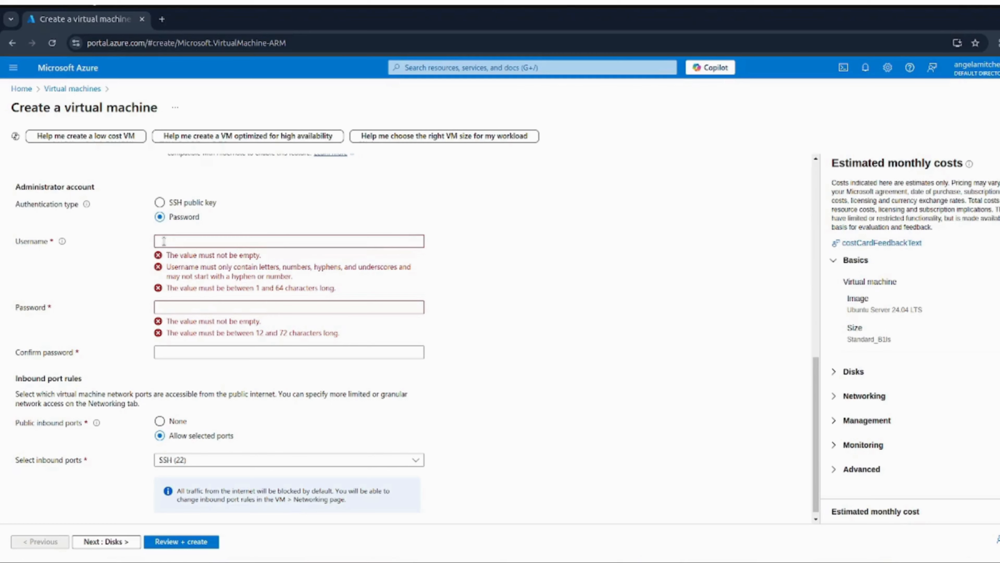
left_click(164, 240)
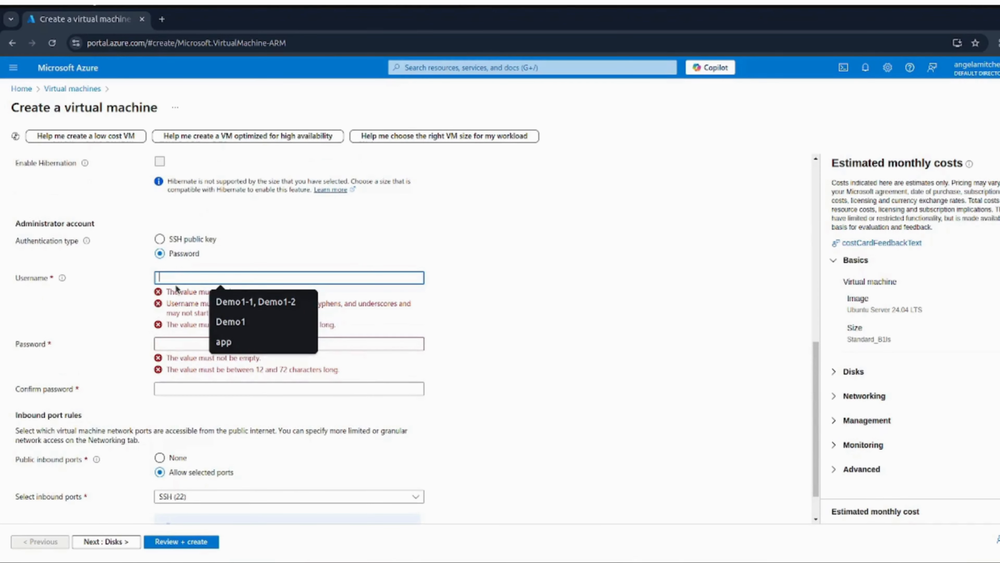
type("azure")
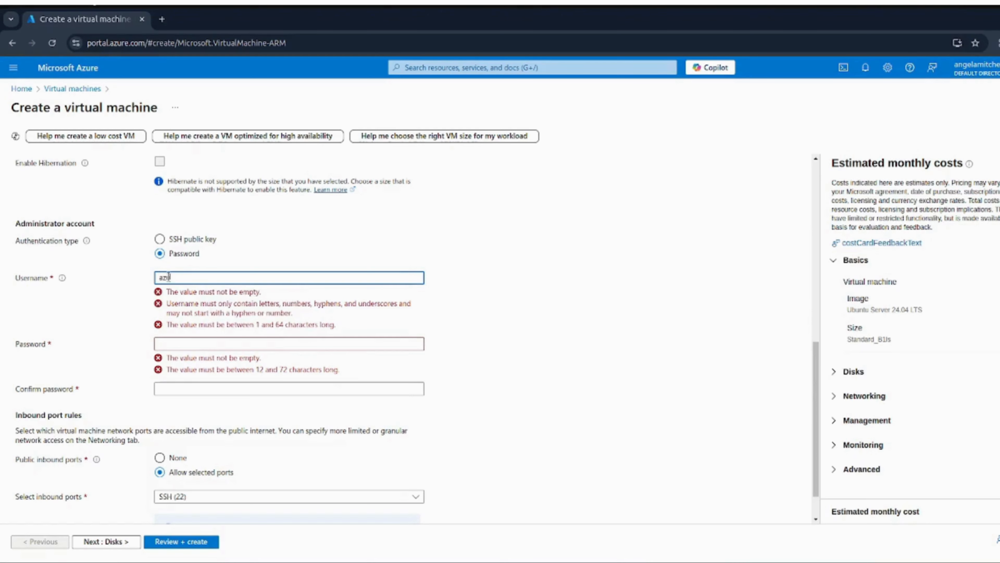
key("BackSpace")
key("BackSpace")
key("BackSpace")
key("BackSpace")
key("BackSpace")
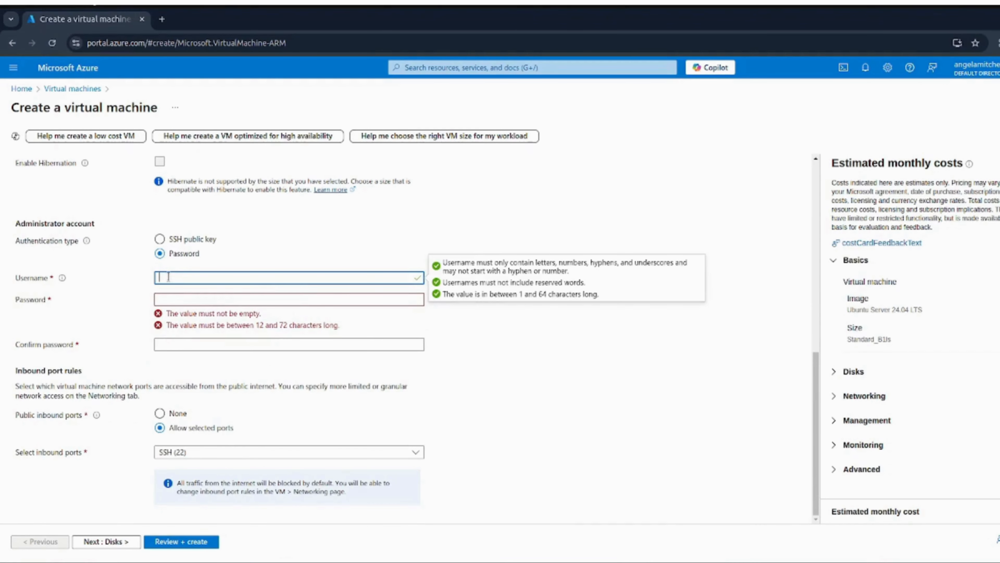
type("vmuser")
- Enter the administrator account password and repeat it in the confirmation field
left_click(168, 299)
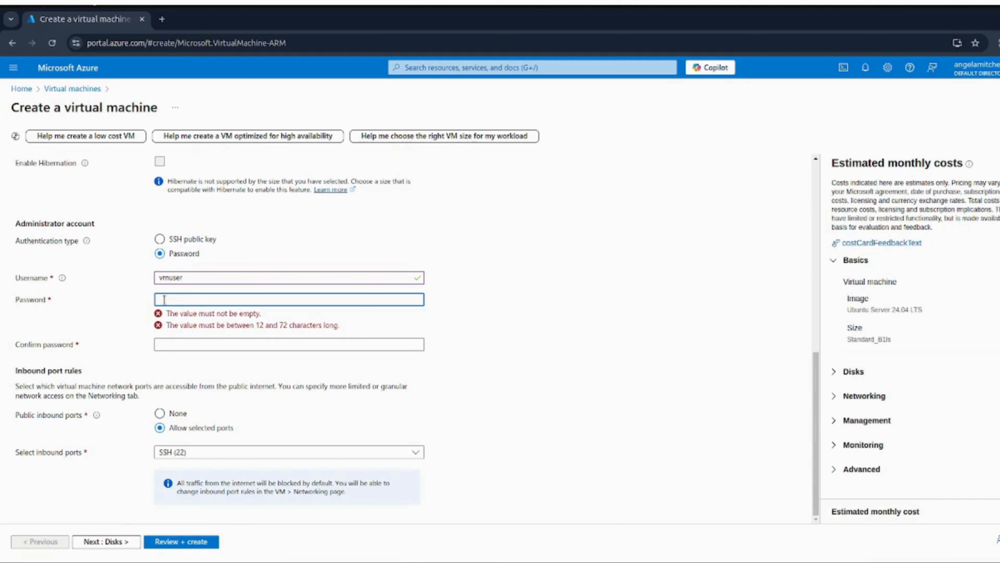
type("P••••")
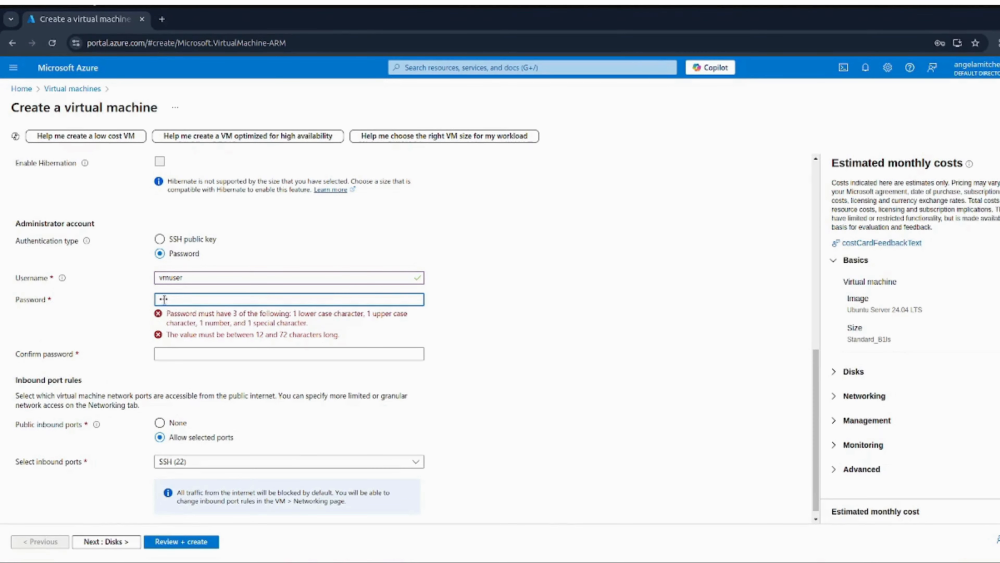
type("•••••••")
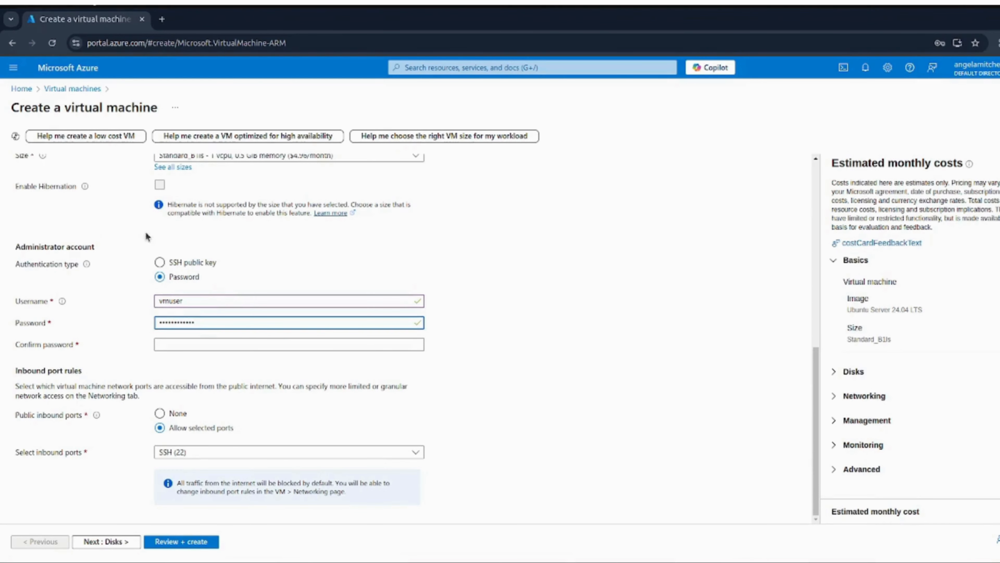
left_click(185, 347)
type("••••")
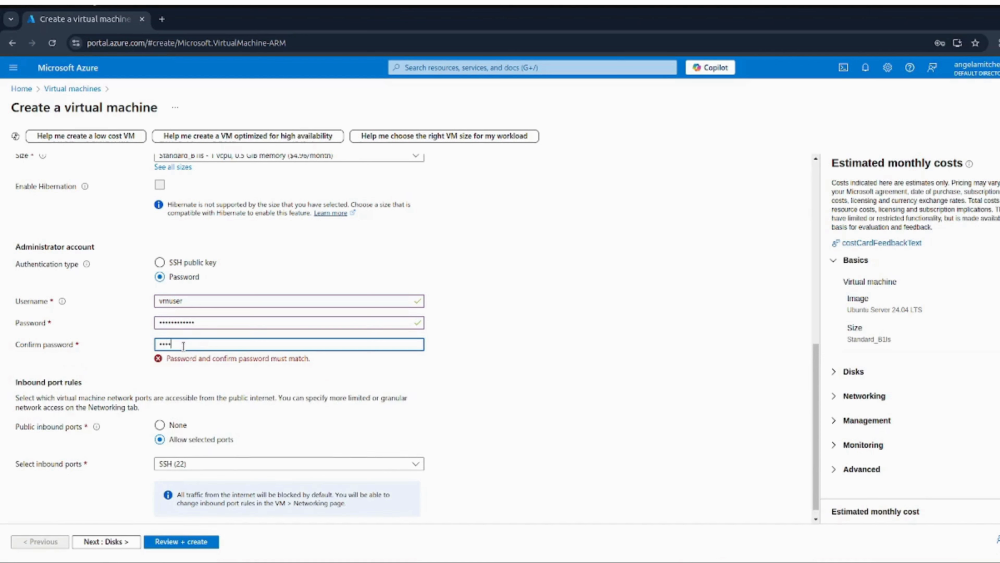
type("•••••••••")
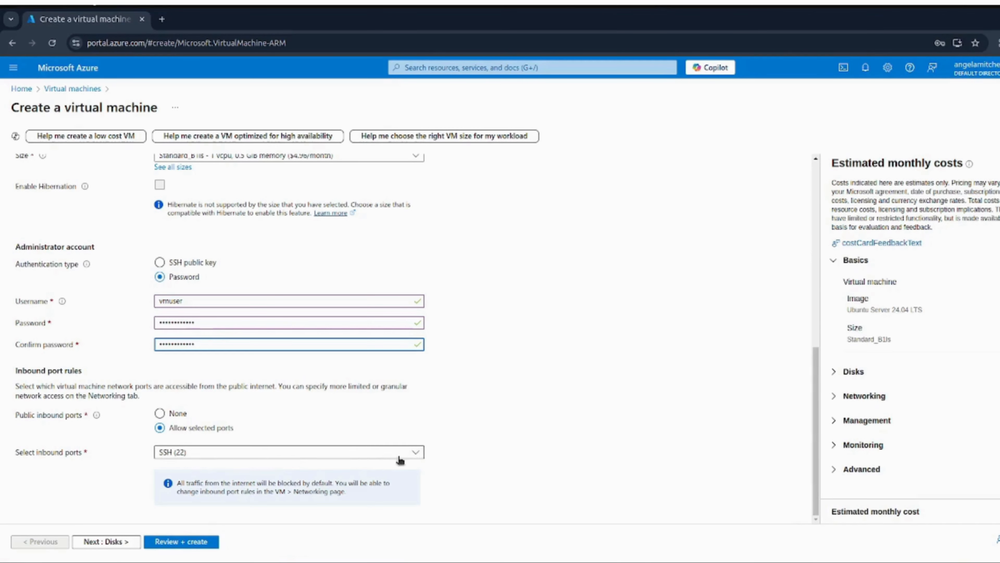
- Allow HTTP (80) and HTTPS (443) as public inbound ports in addition to SSH (22)
left_click(415, 454)
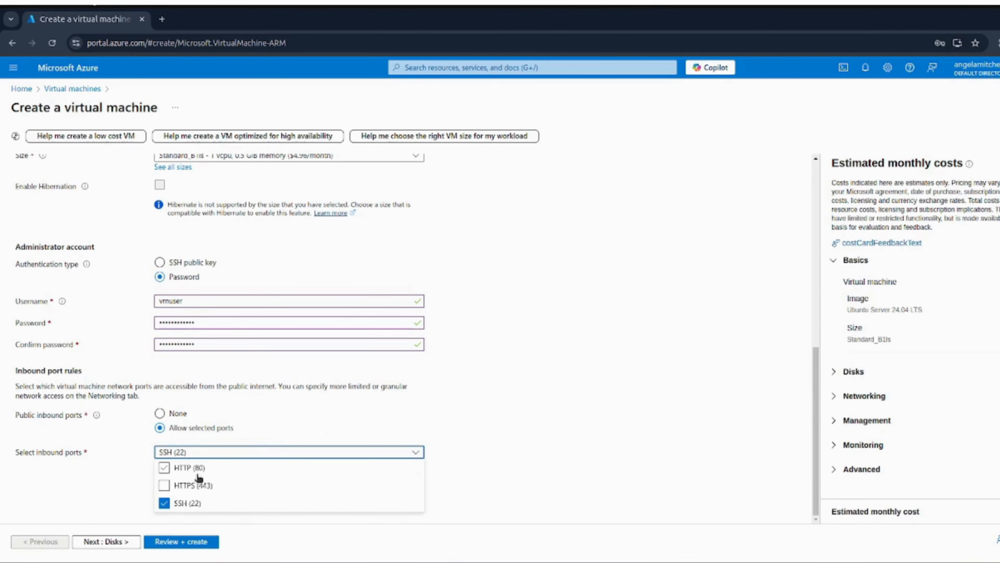
left_click(164, 487)
left_click(164, 468)
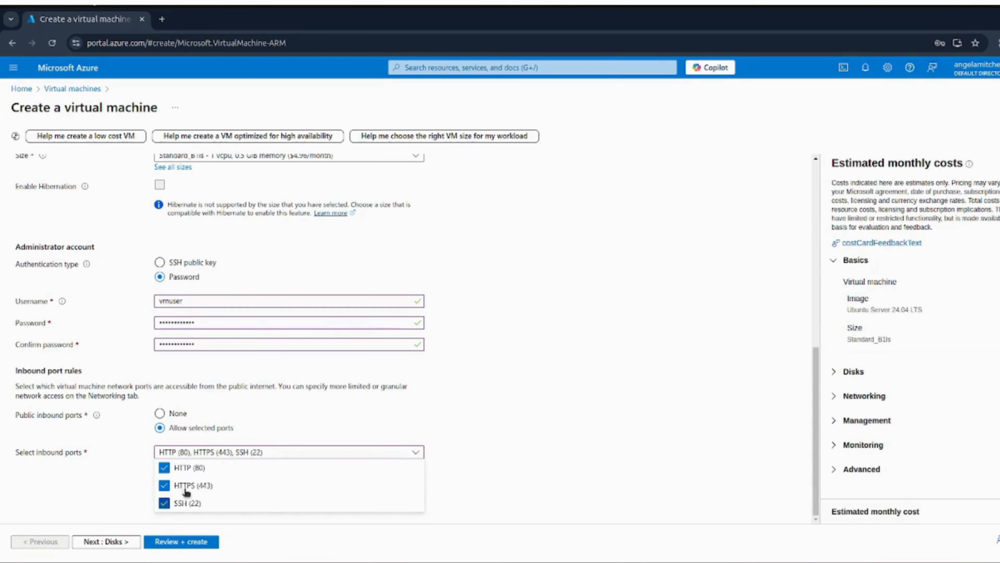
left_click(474, 420)
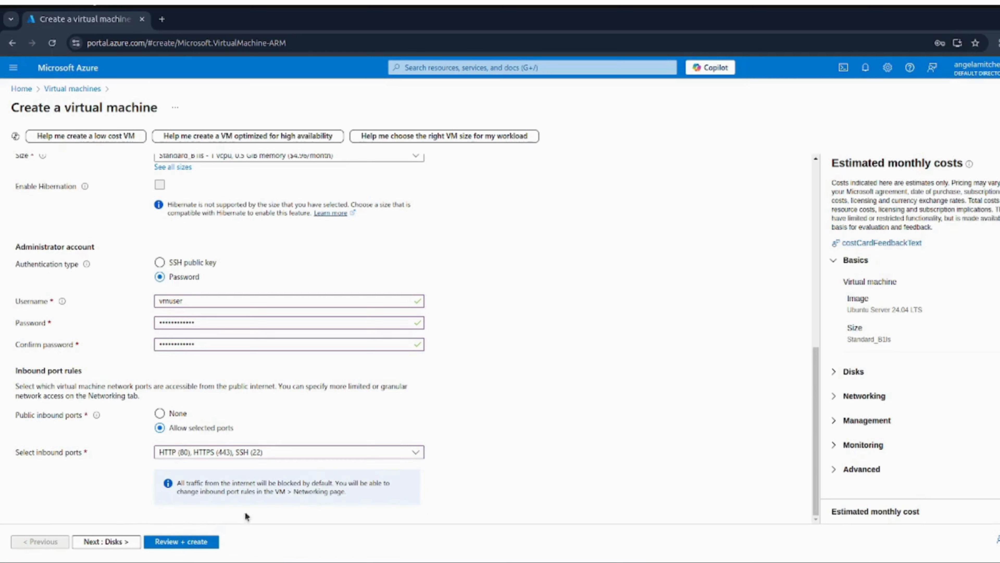
- Submit the configuration for validation and examine the Basics settings for missing or invalid information
left_click(185, 541)
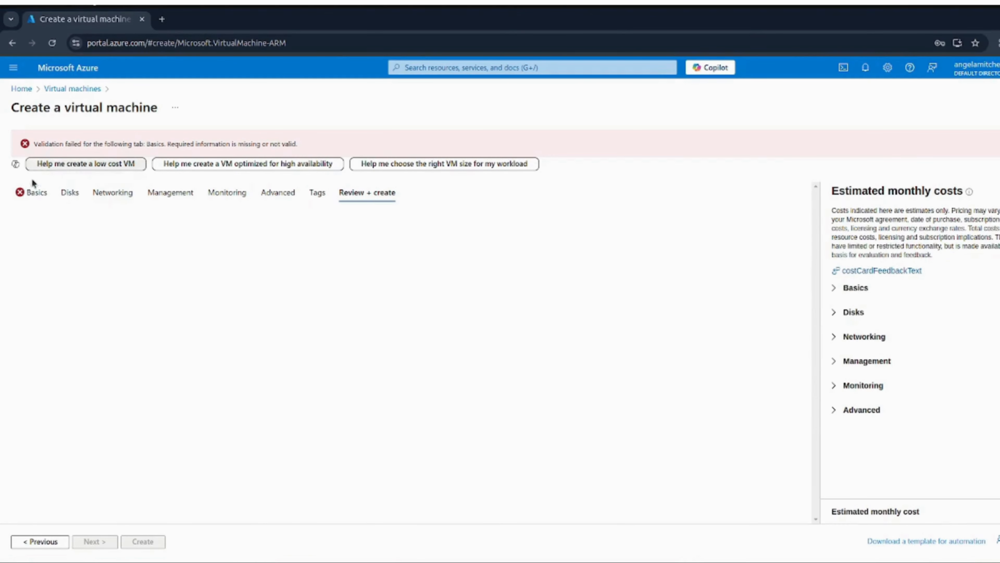
left_click(27, 197)
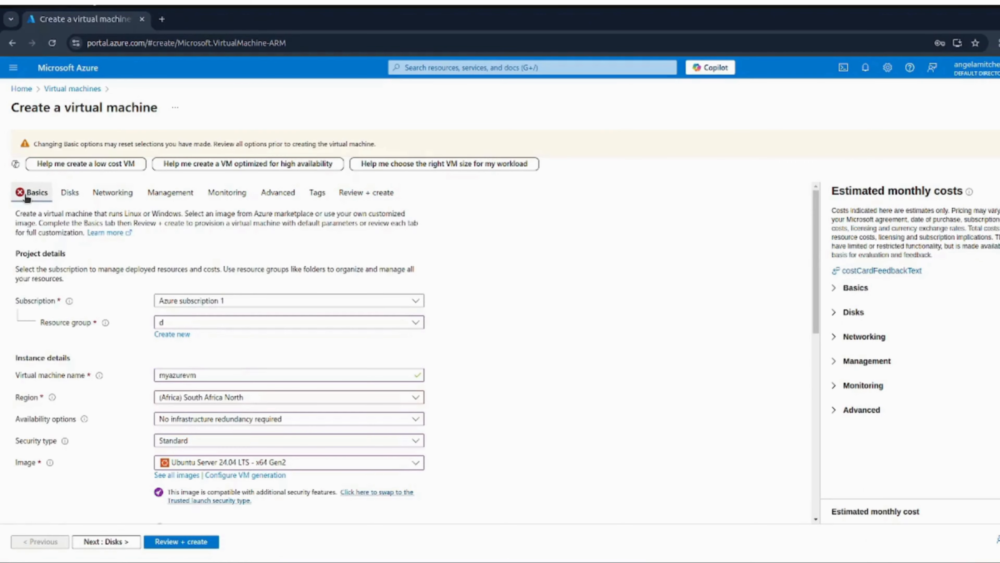
scroll(236, 372, "down", 10)
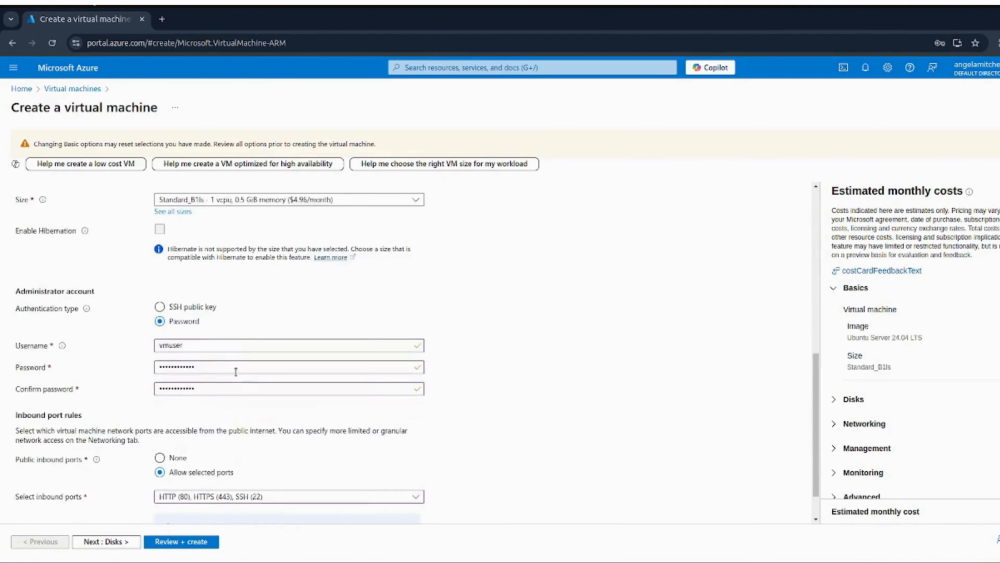
scroll(236, 372, "up", 10)
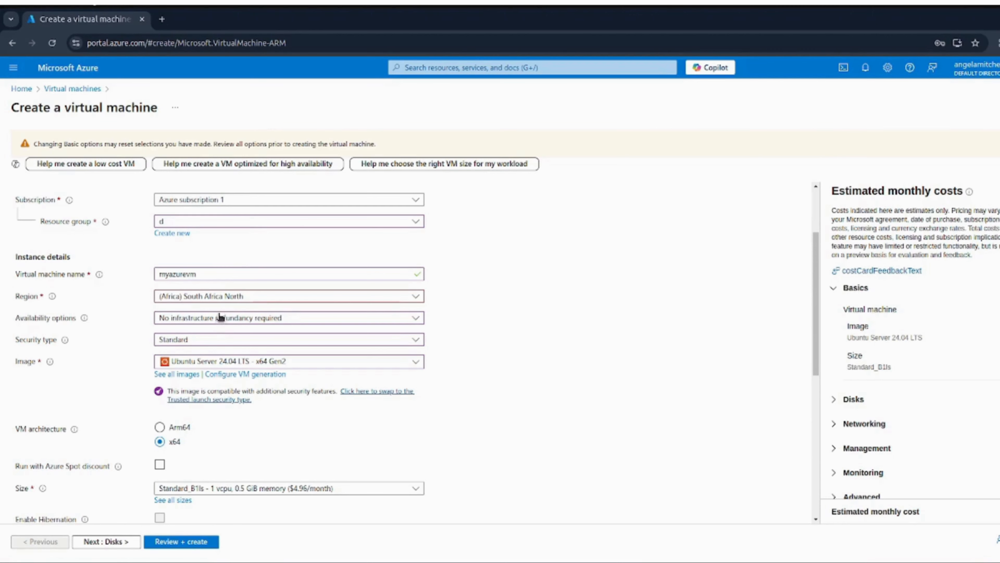
scroll(220, 314, "down", 3)
scroll(217, 329, "down", 3)
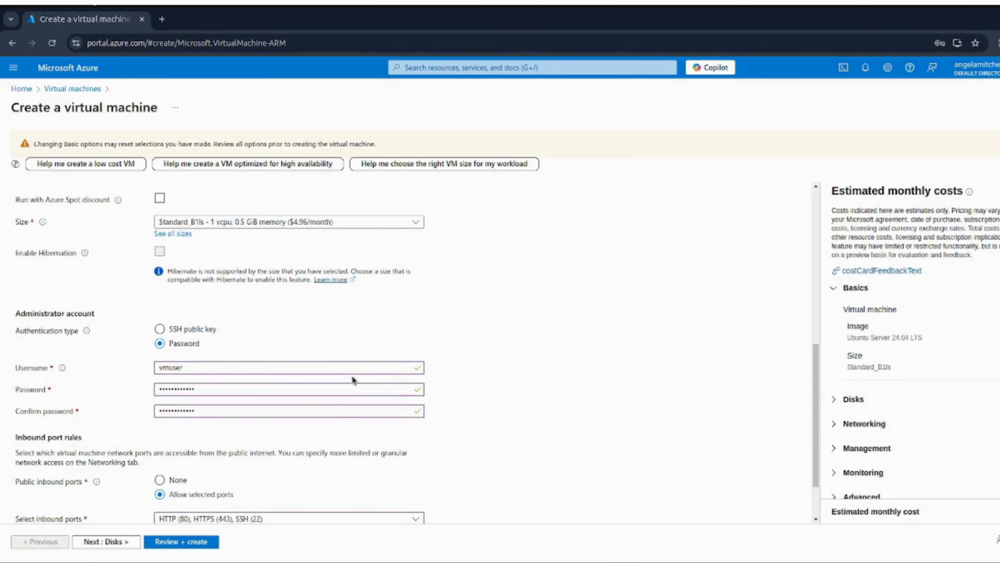
scroll(353, 380, "down", 2)
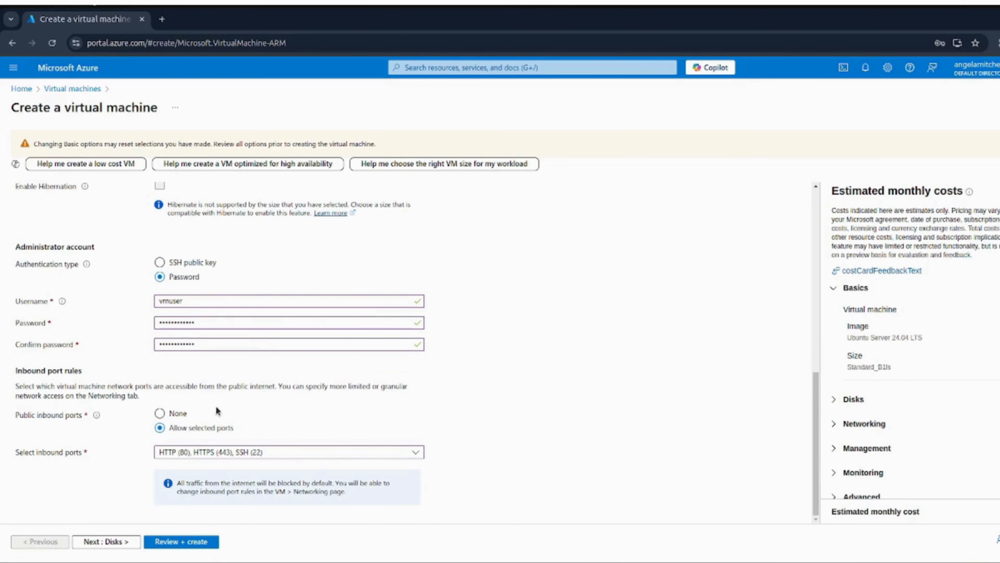
scroll(176, 471, "up", 8)
scroll(176, 471, "up", 2)
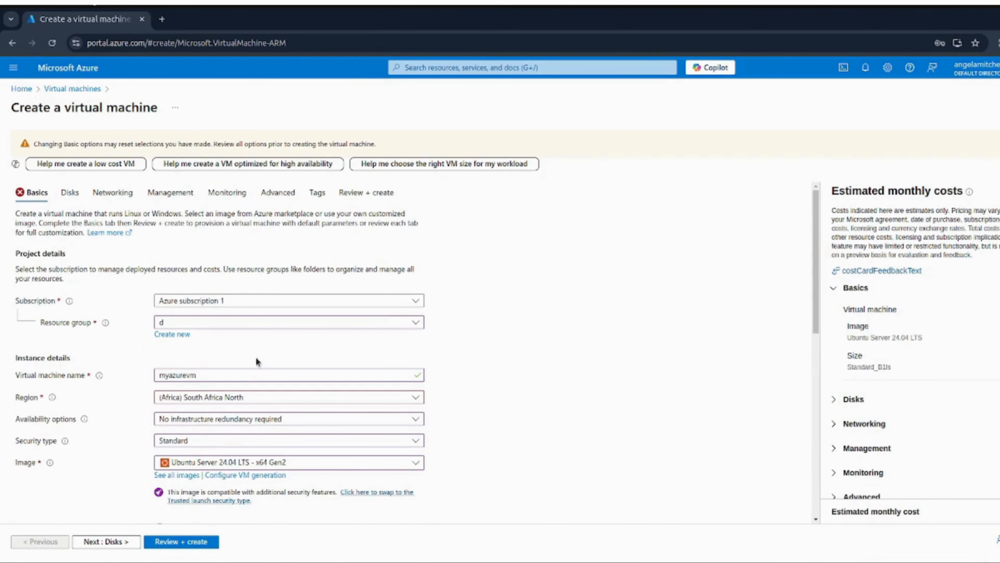
- Change the virtual machine's resource group to storageaccresourcegroup and check the other Basics settings
left_click(241, 325)
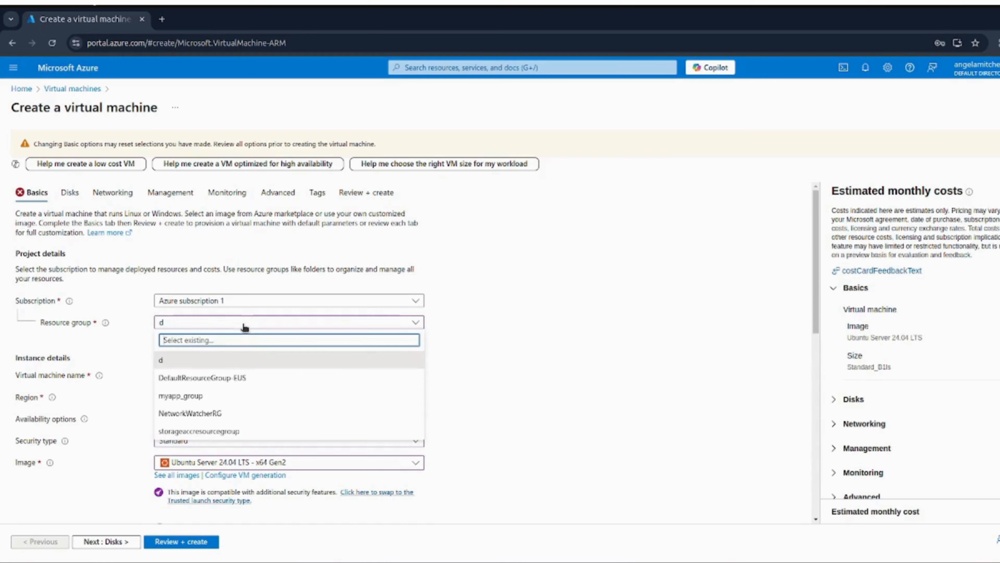
left_click(175, 430)
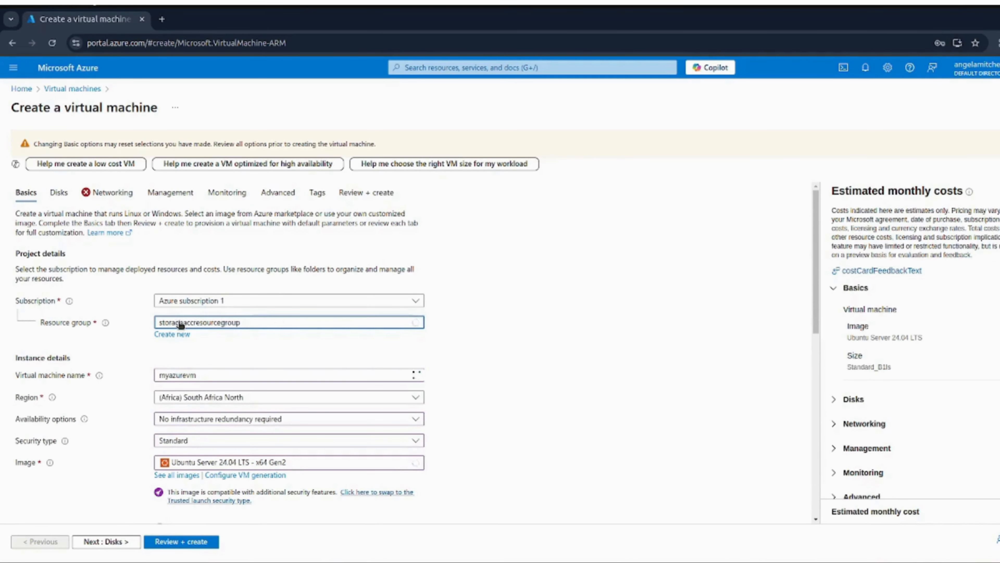
scroll(189, 326, "down", 3)
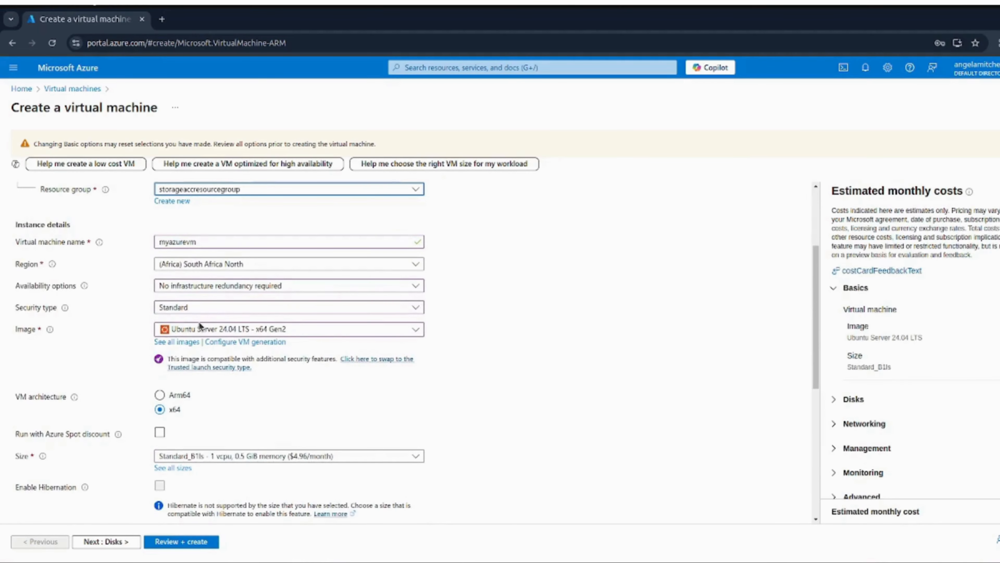
scroll(200, 326, "down", 7)
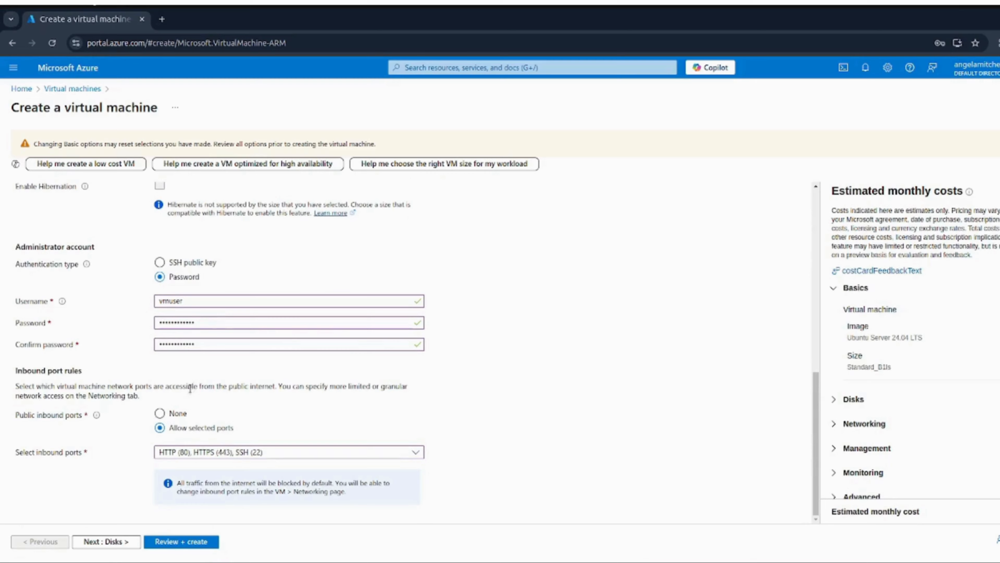
scroll(190, 387, "up", 10)
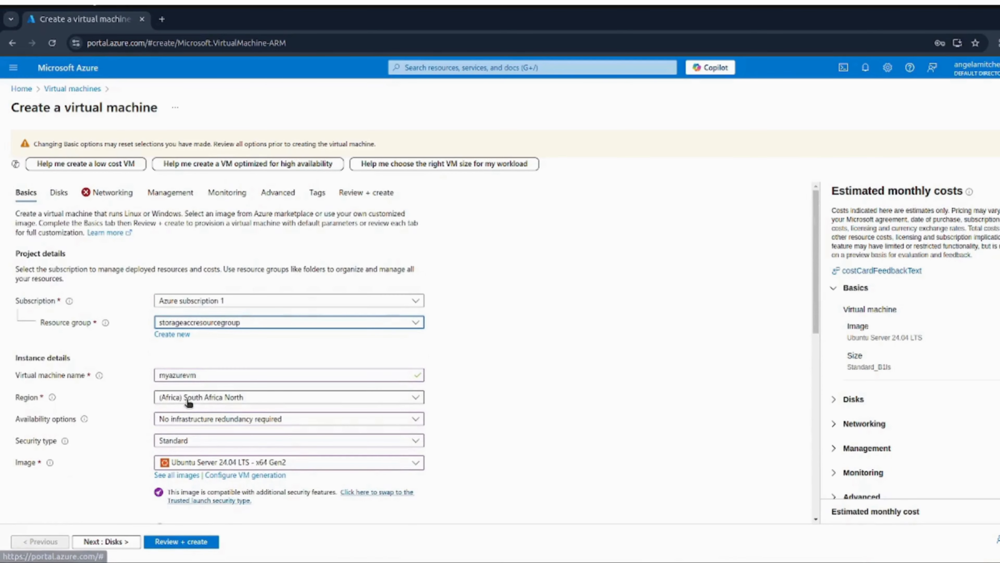
scroll(185, 402, "down", 8)
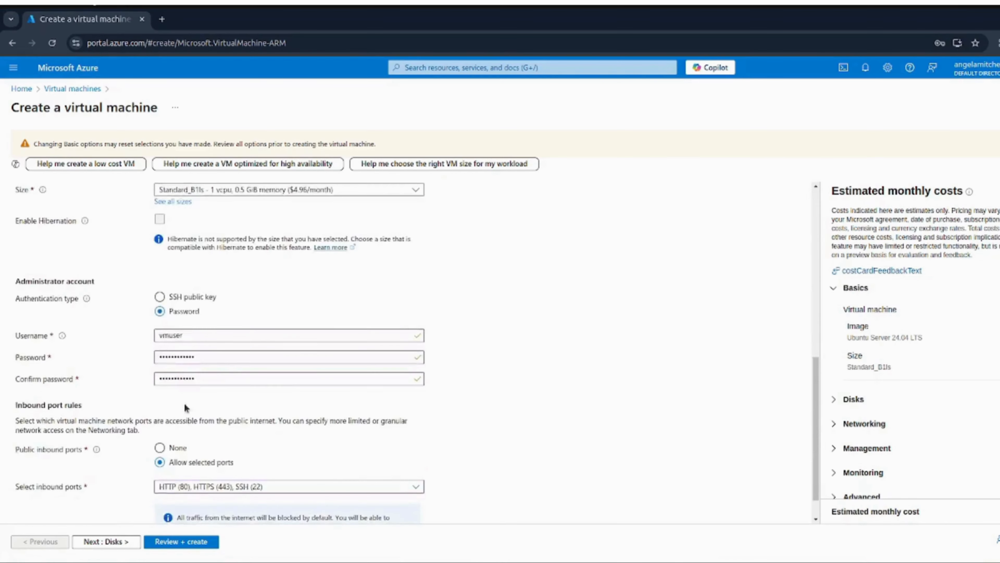
- Validate the configuration and create the virtual machine
left_click(172, 545)
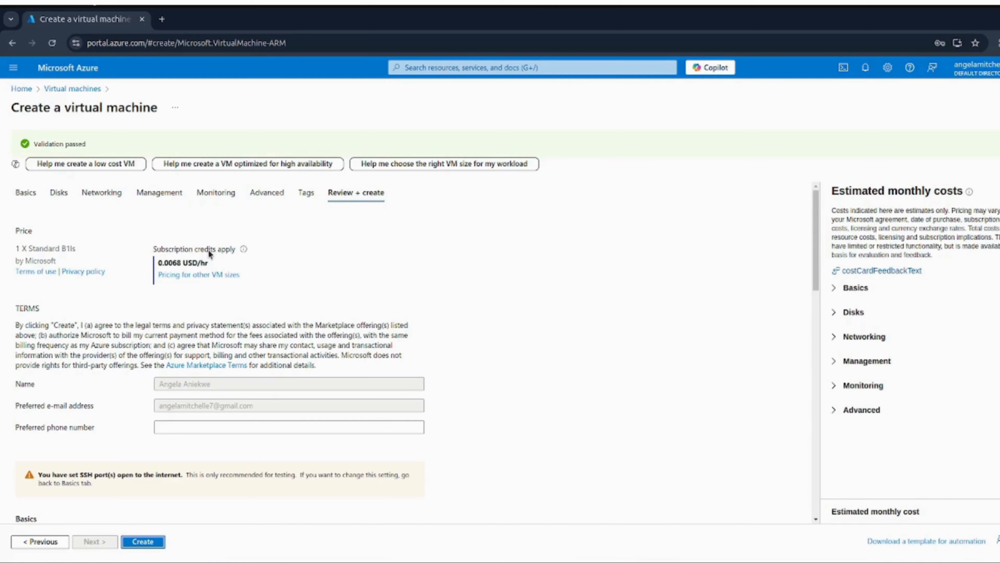
left_click(143, 542)
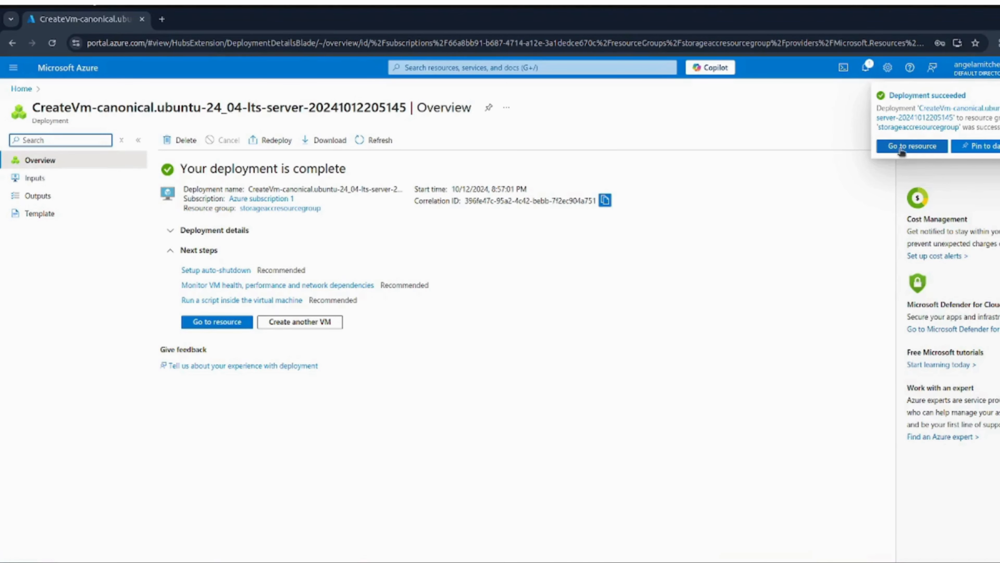
- Open the deployed myazurevm resource and bring up its Connect page
left_click(42, 163)
left_click(203, 322)
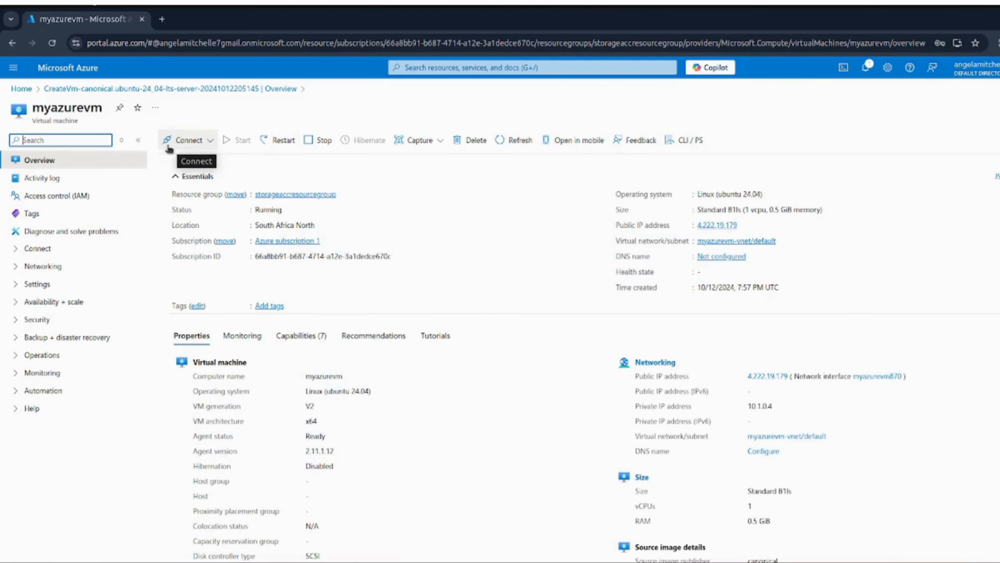
left_click(182, 148)
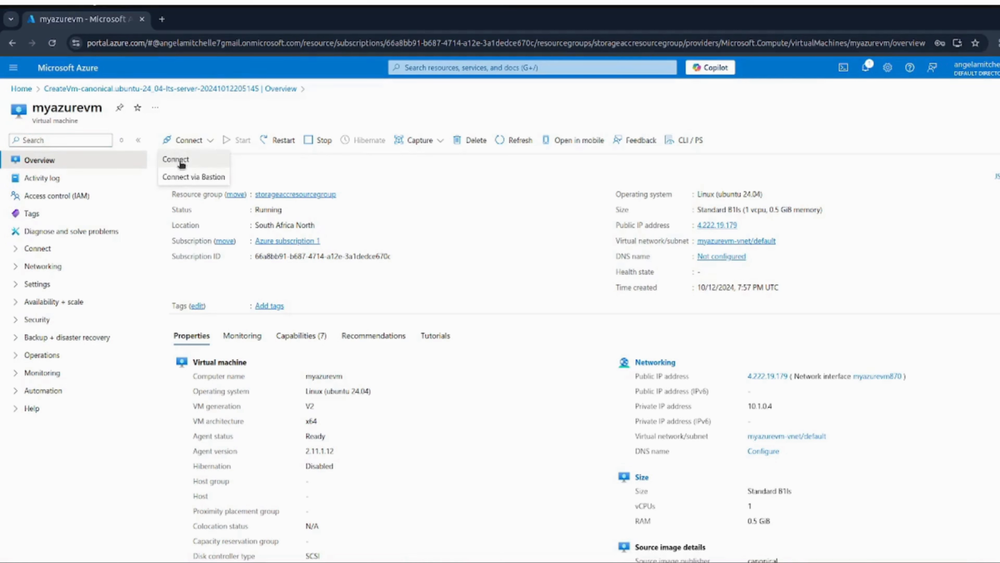
left_click(215, 161)
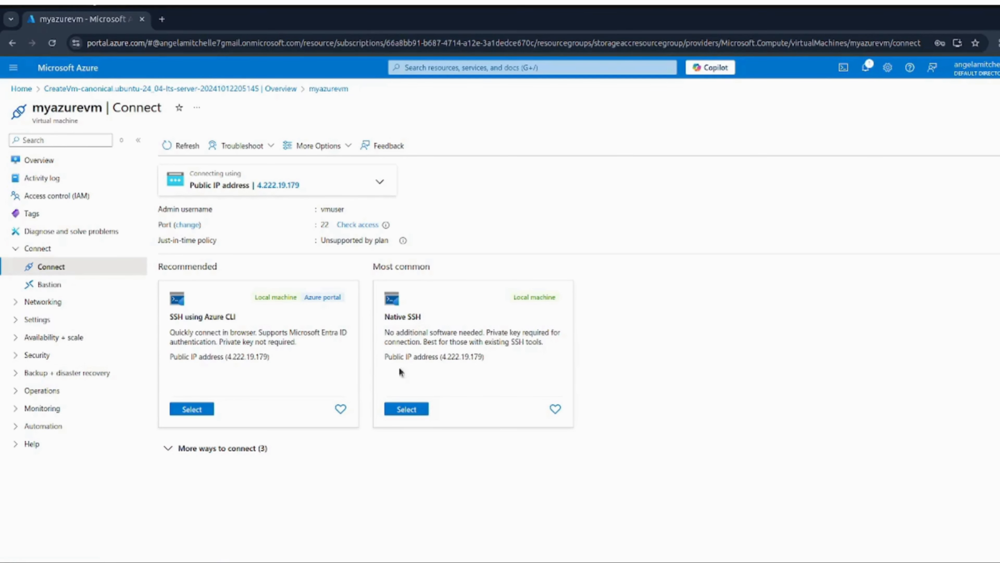
- Select Native SSH as the connection method and examine the private key path and SSH command instructions
left_click(403, 413)
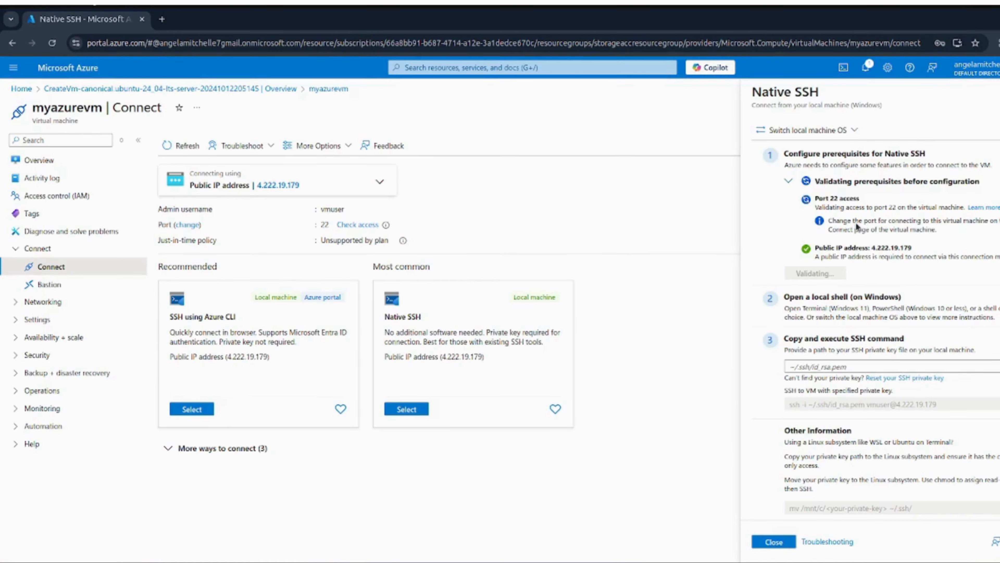
scroll(971, 189, "down", 1)
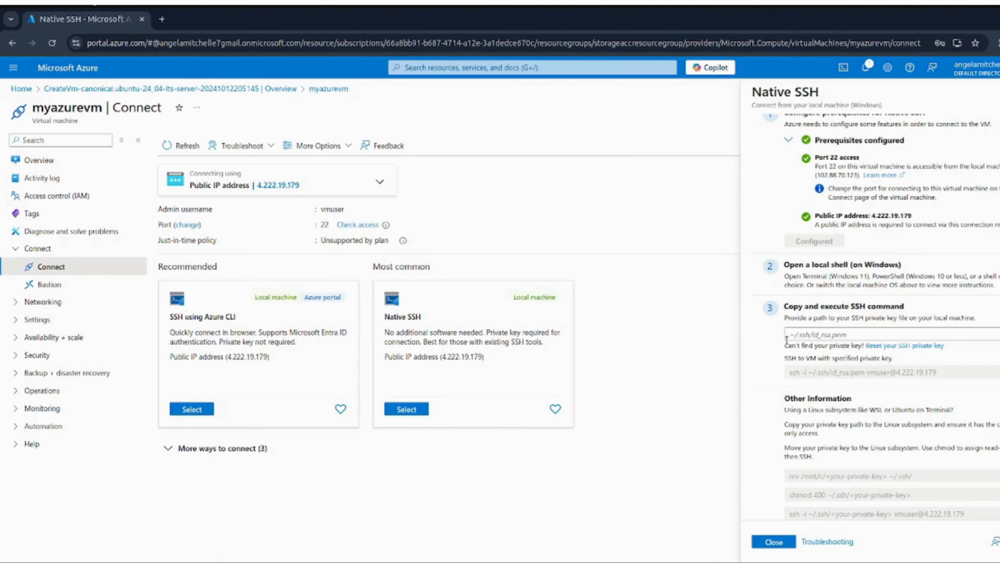
left_click(787, 337)
left_click(842, 336)
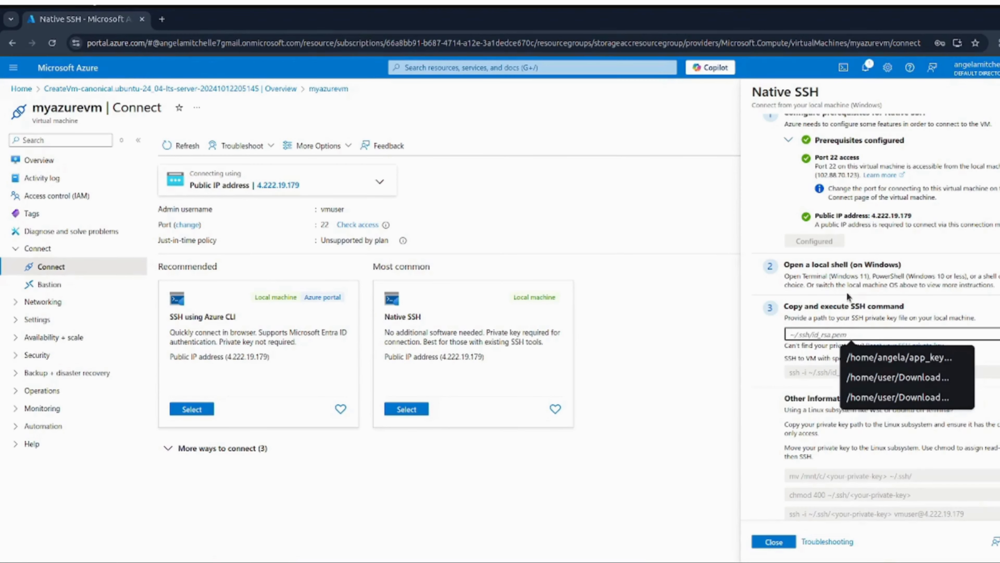
left_click(886, 254)
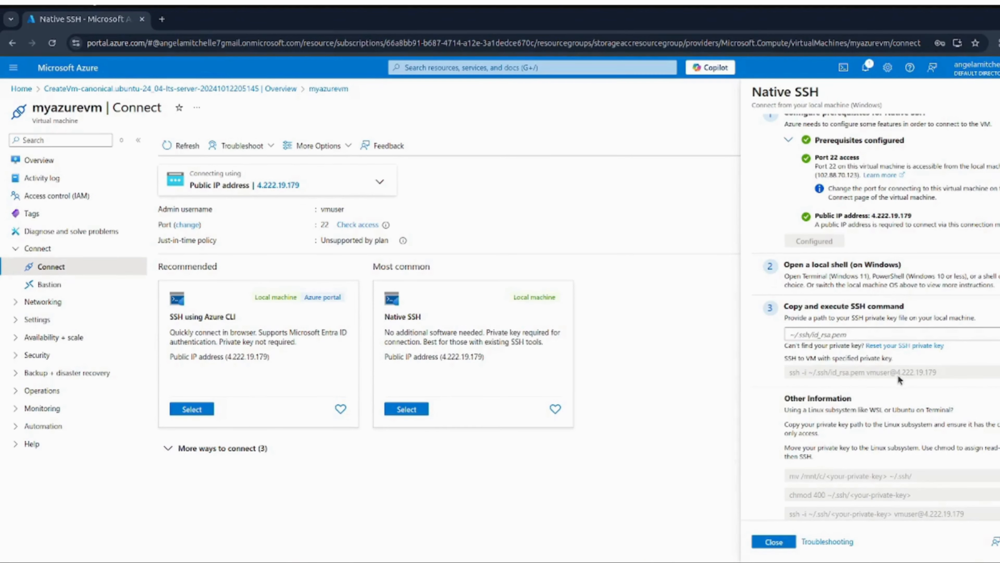
double_click(871, 375)
right_click(872, 372)
left_click(877, 385)
left_click(870, 379)
right_click(934, 374)
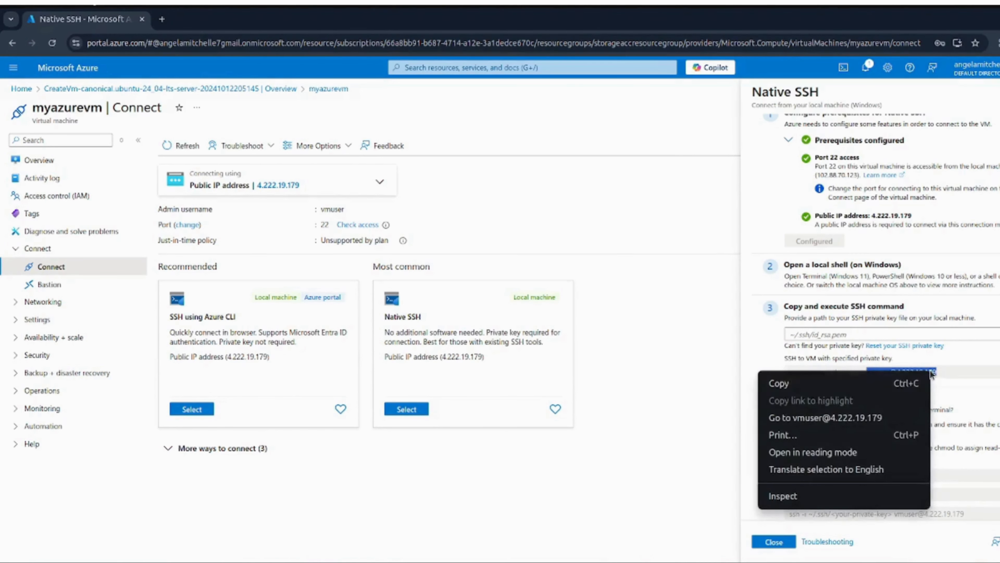
left_click(858, 382)
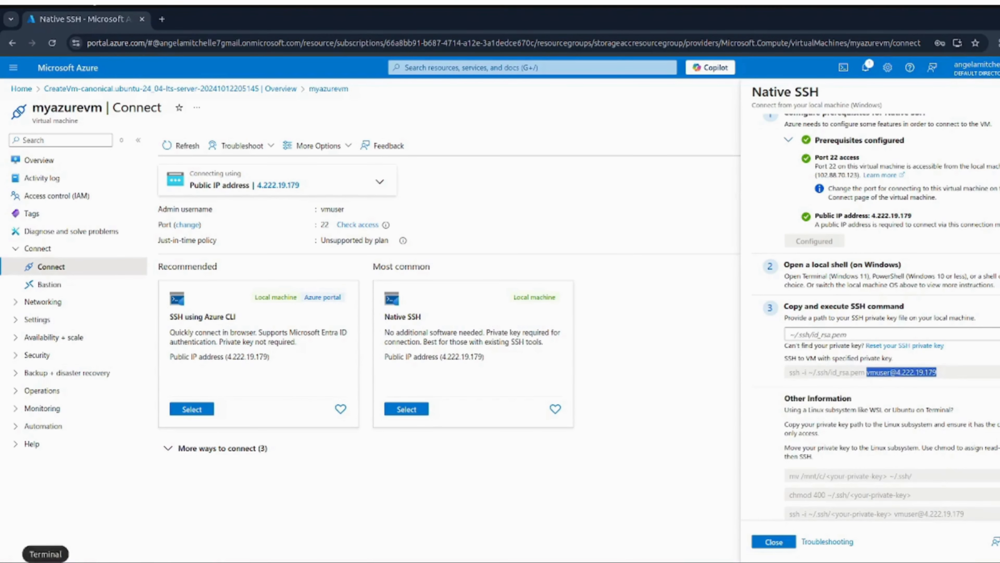
key("ctrl+alt+t")
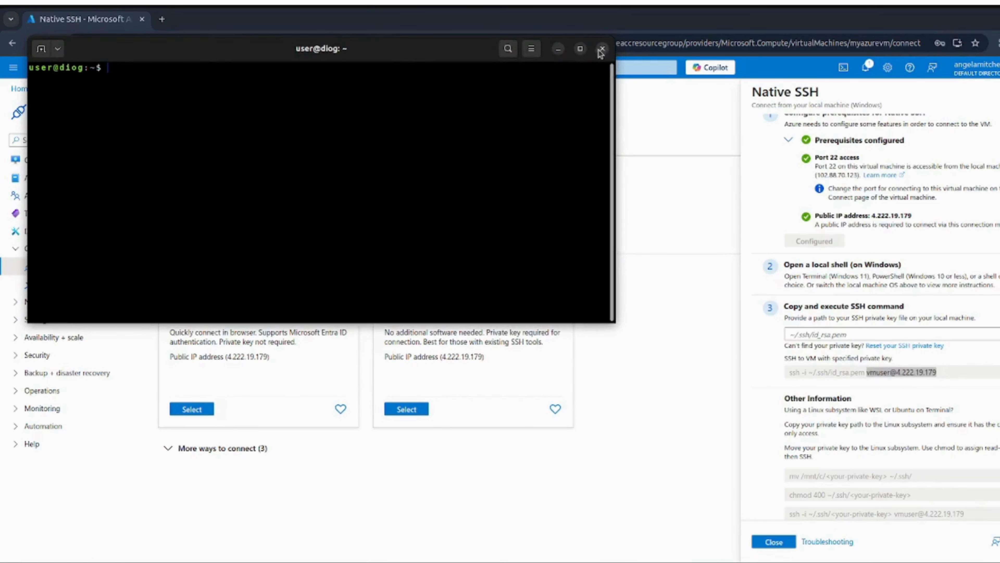
left_click(580, 48)
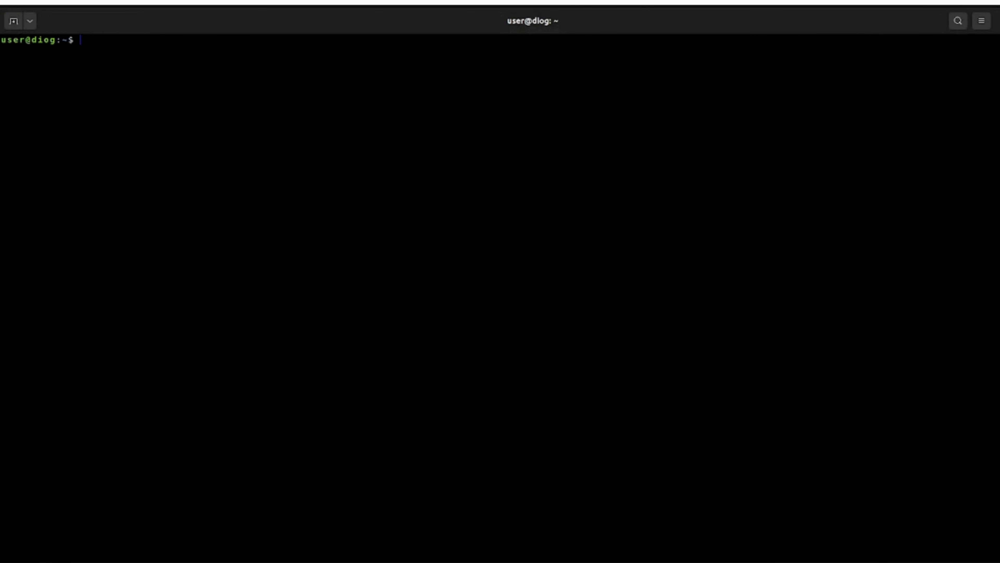
type("ssh")
right_click(143, 43)
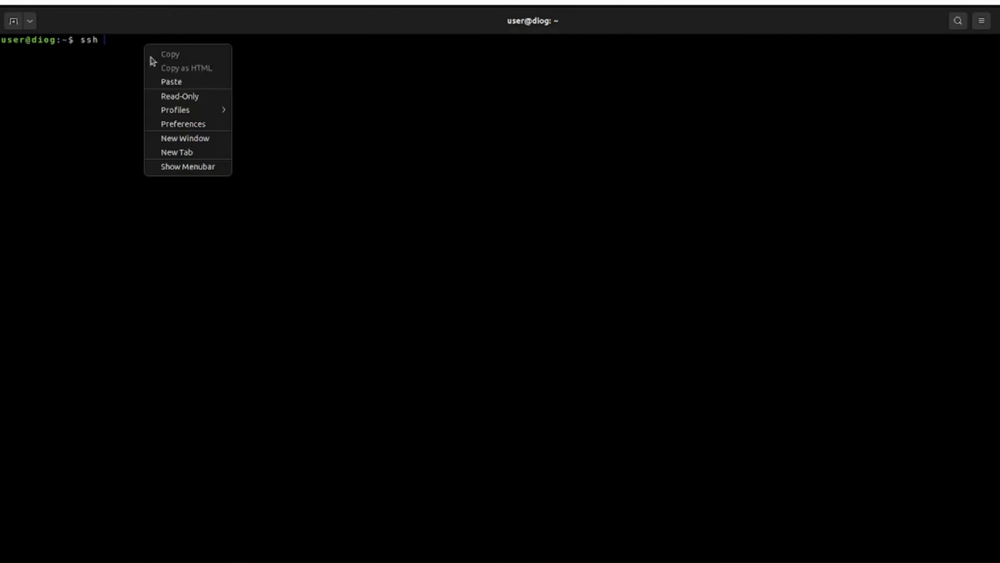
left_click(168, 85)
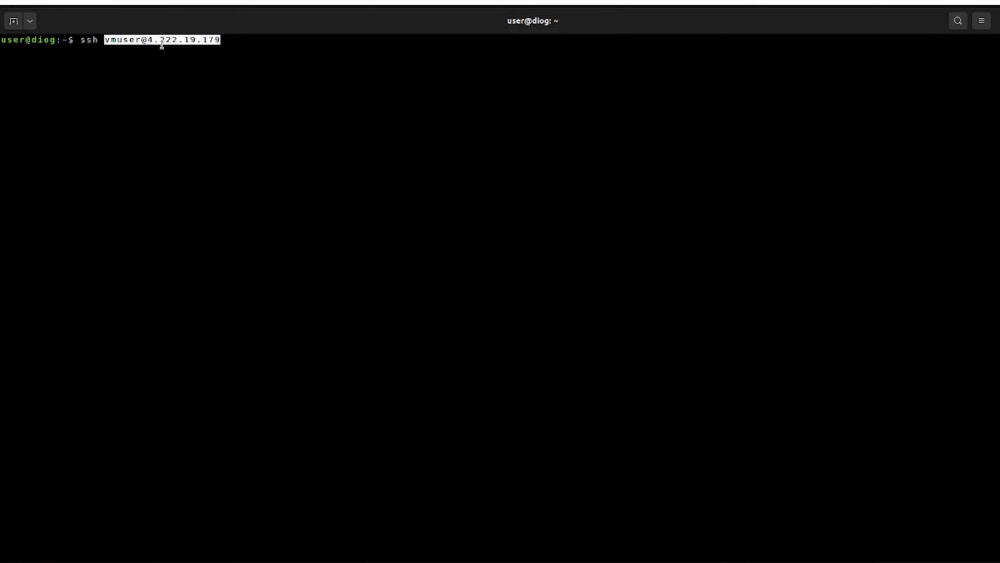
key("Return")
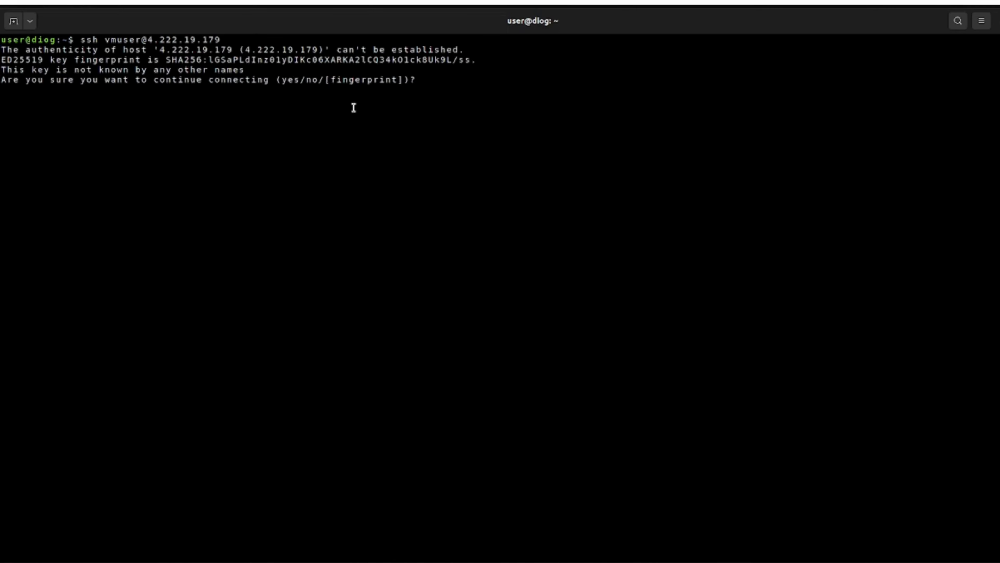
- Accept the host's key fingerprint with yes and log in by entering the vmuser account password
type("yes")
key("Return")
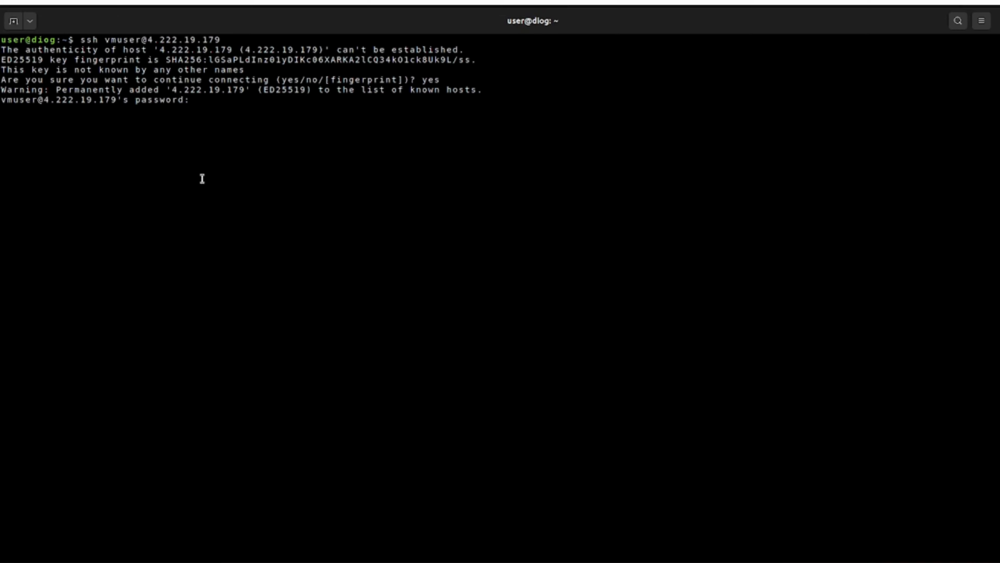
key("Return")
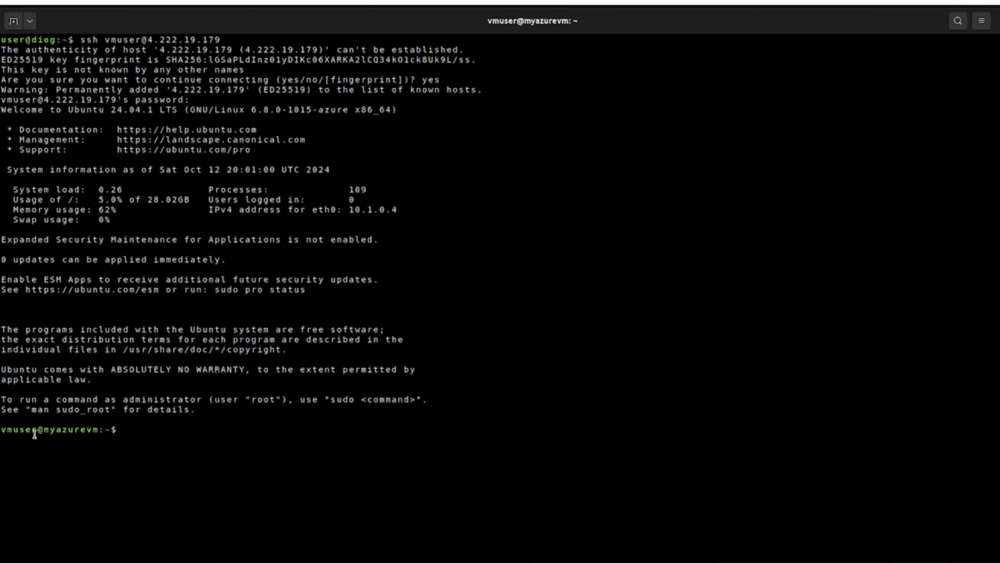
- Compare the local machine's prompt, also in a new terminal tab, with the virtual machine's prompt in the SSH session
left_click_drag(1, 40, 56, 36)
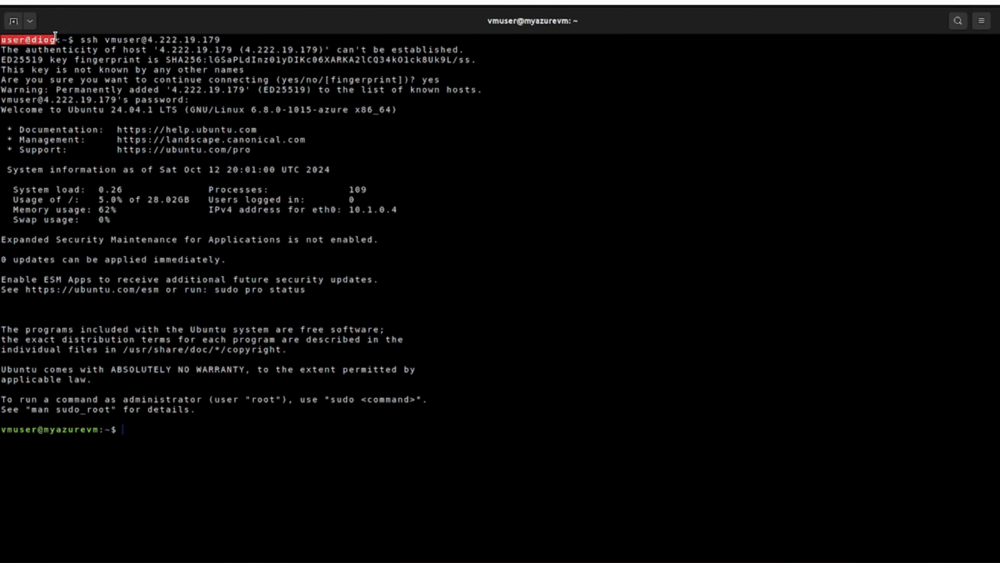
left_click_drag(2, 430, 104, 432)
left_click(445, 186)
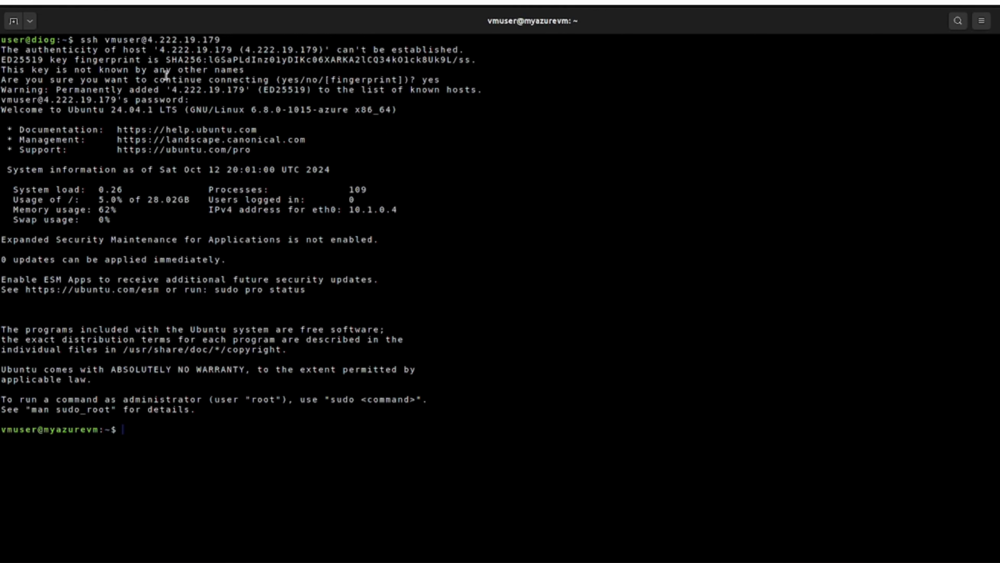
left_click(13, 22)
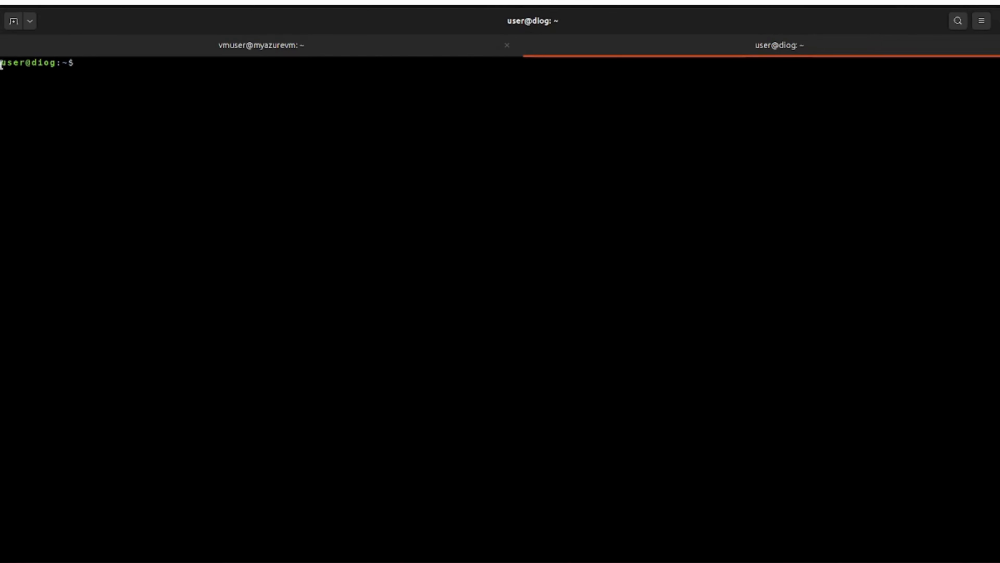
left_click_drag(2, 63, 54, 62)
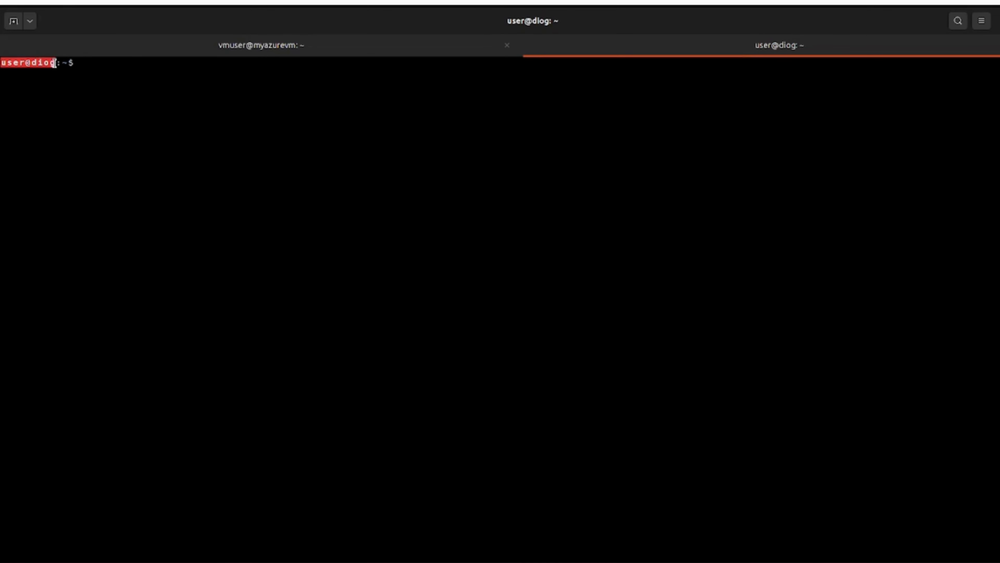
left_click(193, 47)
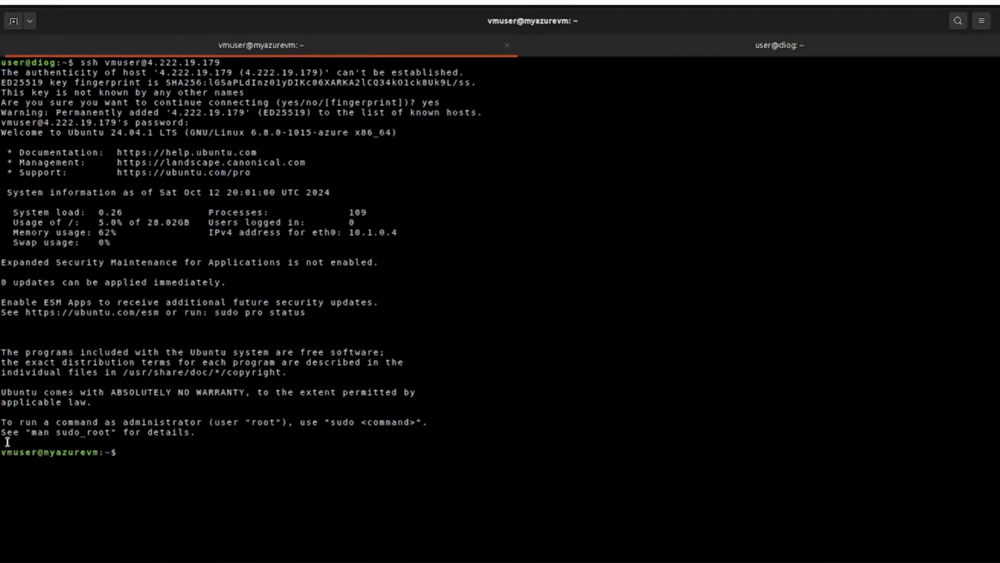
triple_click(65, 457)
double_click(79, 457)
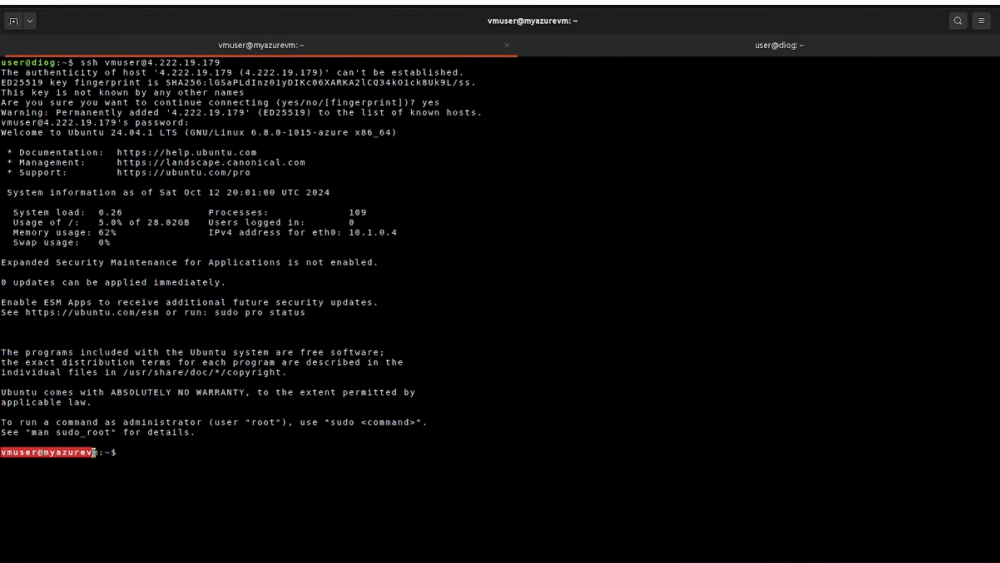
left_click(139, 454)
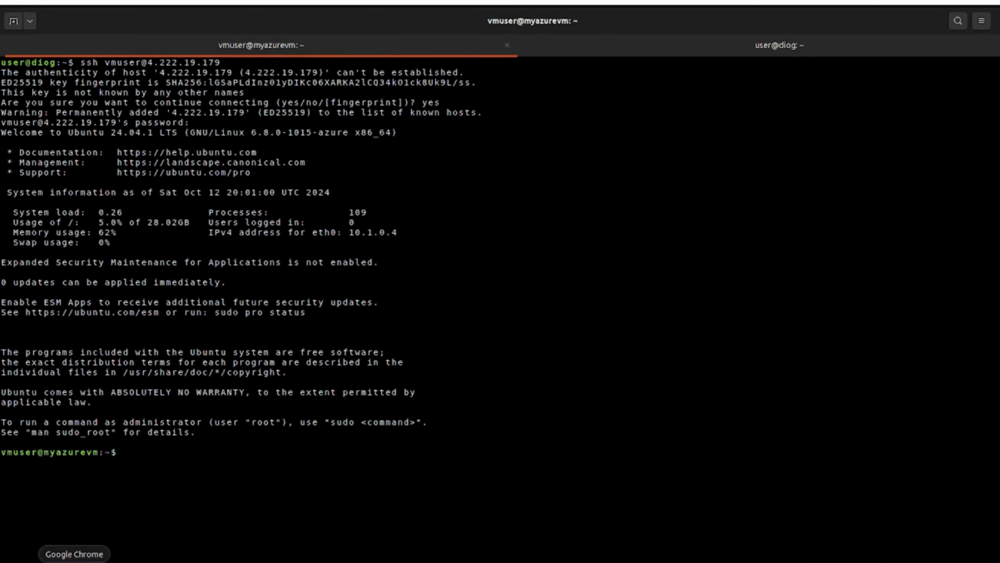
- Switch to Google Chrome, open the Azure home page in a new browser tab, and start Cloud Shell there with an enlarged pane
left_click(74, 561)
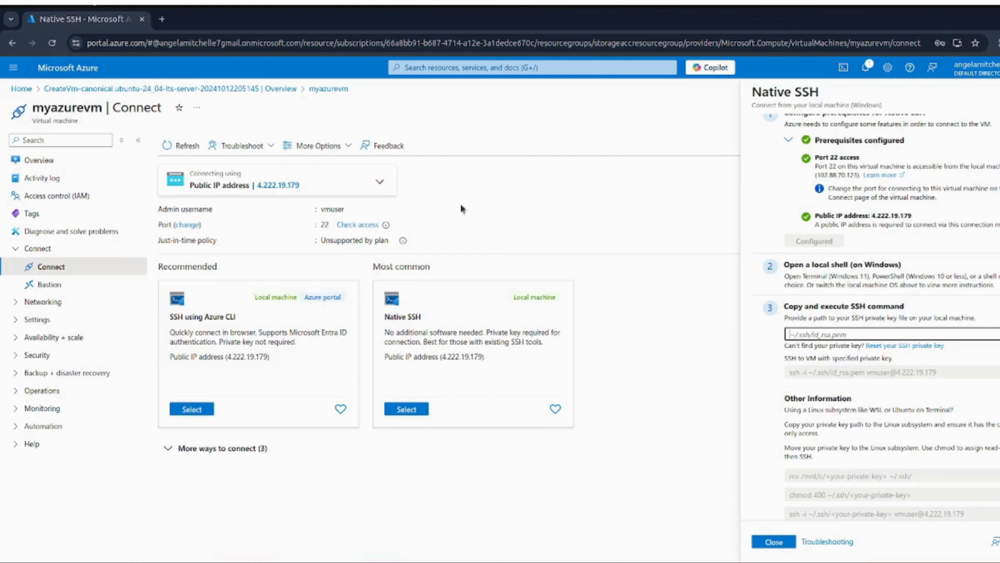
right_click(23, 95)
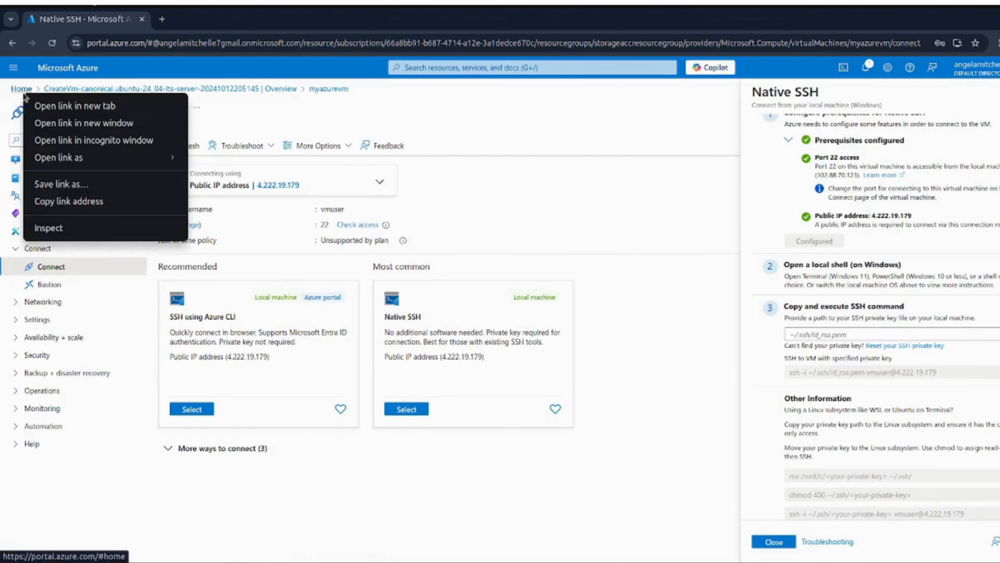
left_click(55, 106)
left_click(186, 19)
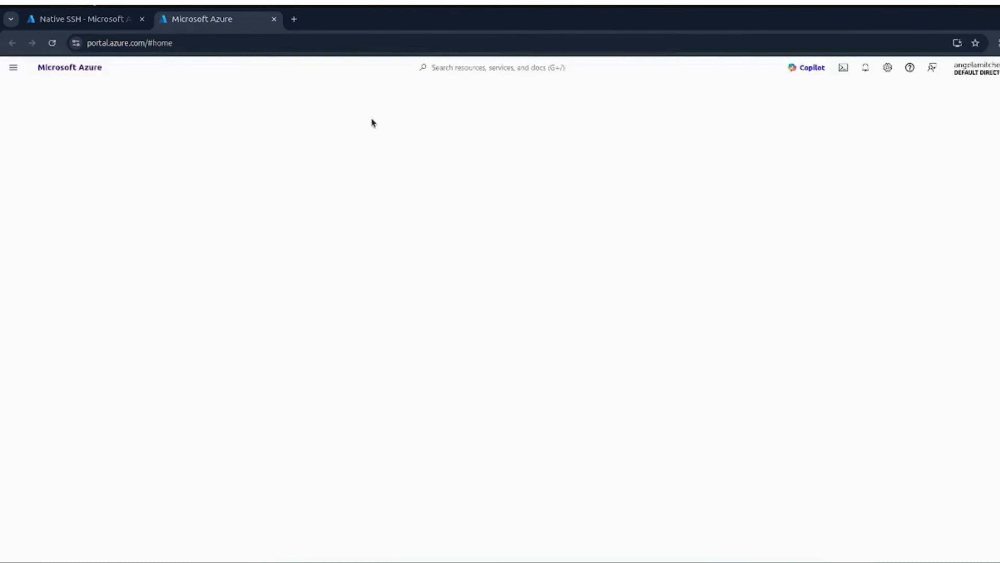
left_click(843, 68)
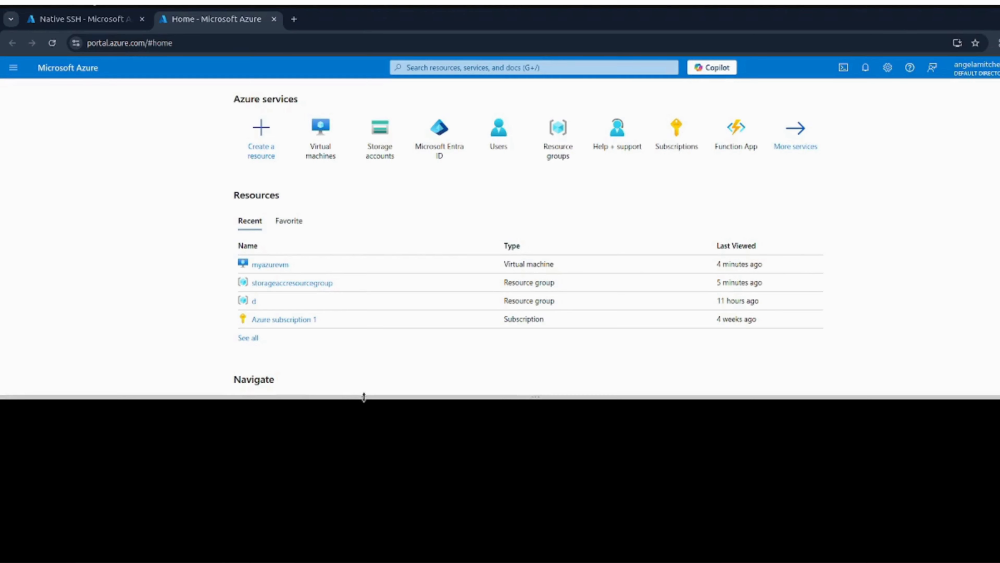
left_click_drag(364, 396, 381, 236)
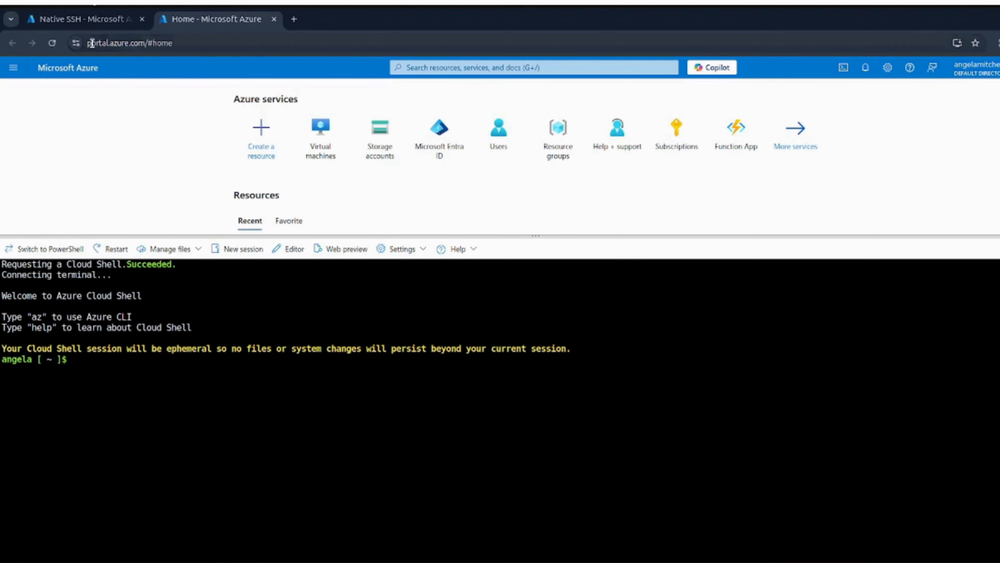
left_click(78, 19)
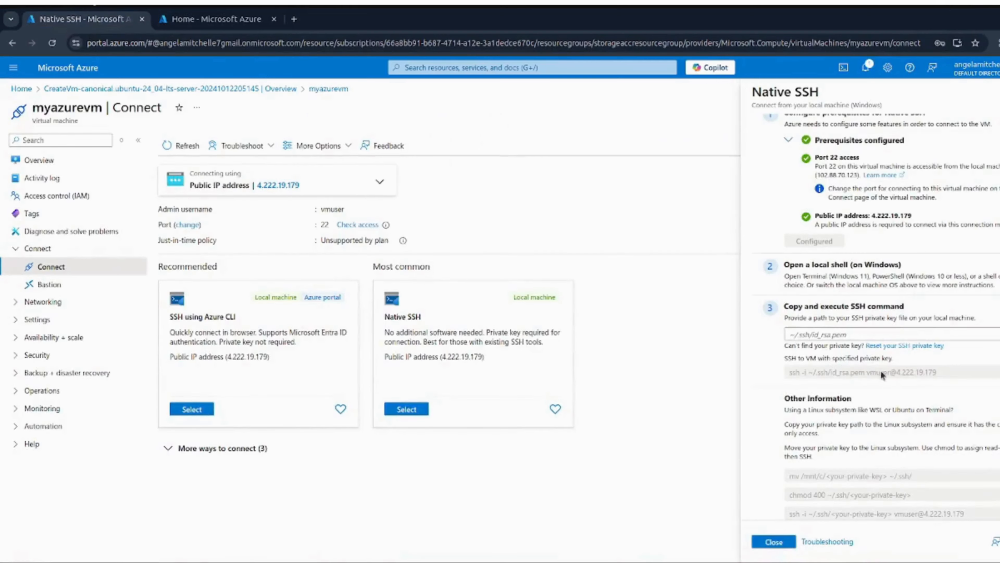
left_click_drag(865, 371, 944, 371)
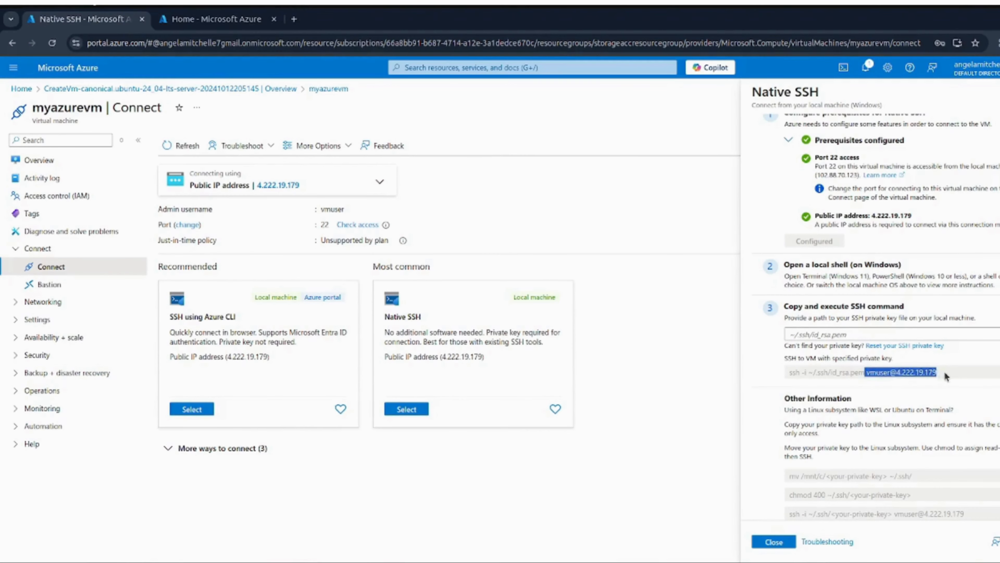
right_click(928, 372)
left_click(812, 384)
left_click(197, 22)
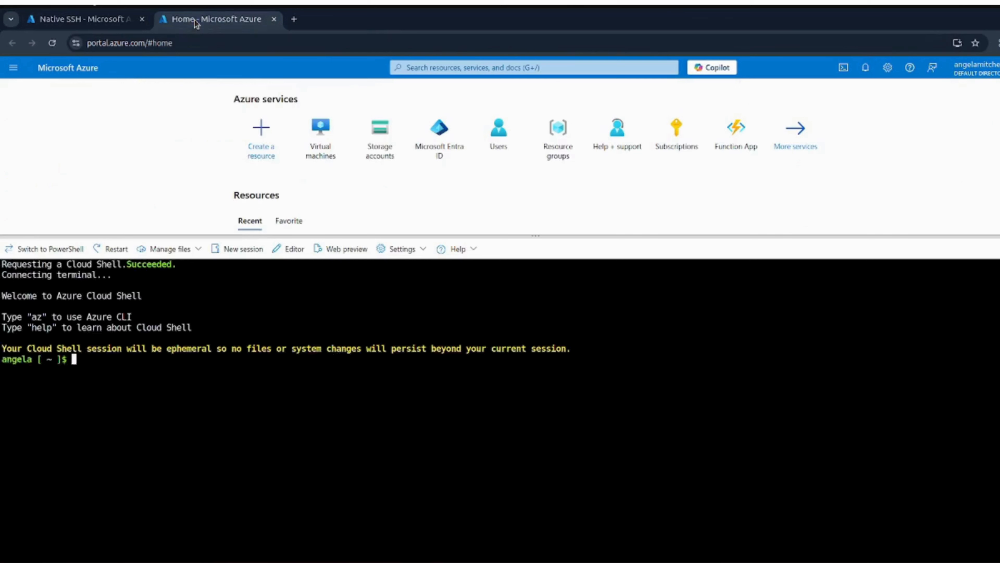
type("ssh")
key("ctrl+v")
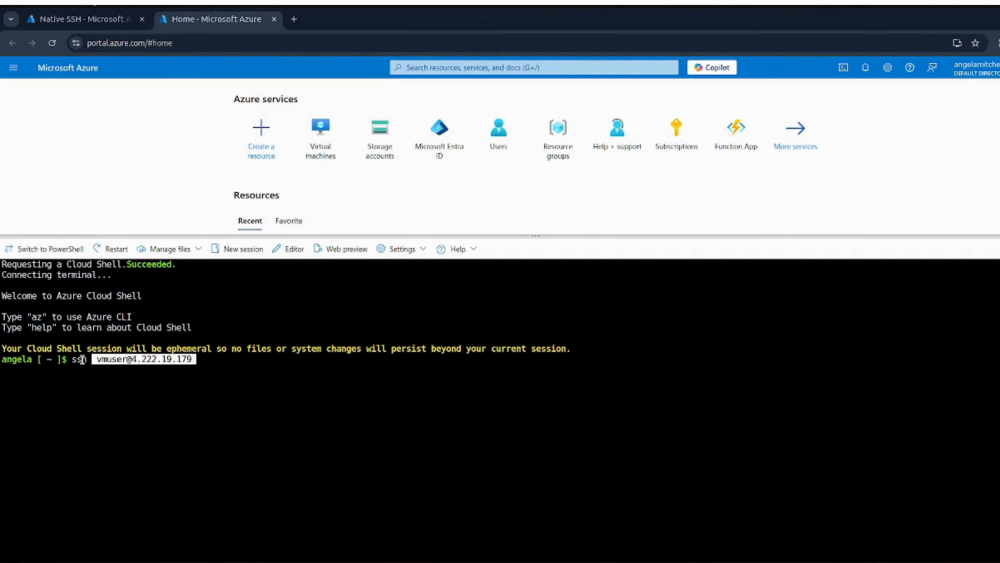
key("Left")
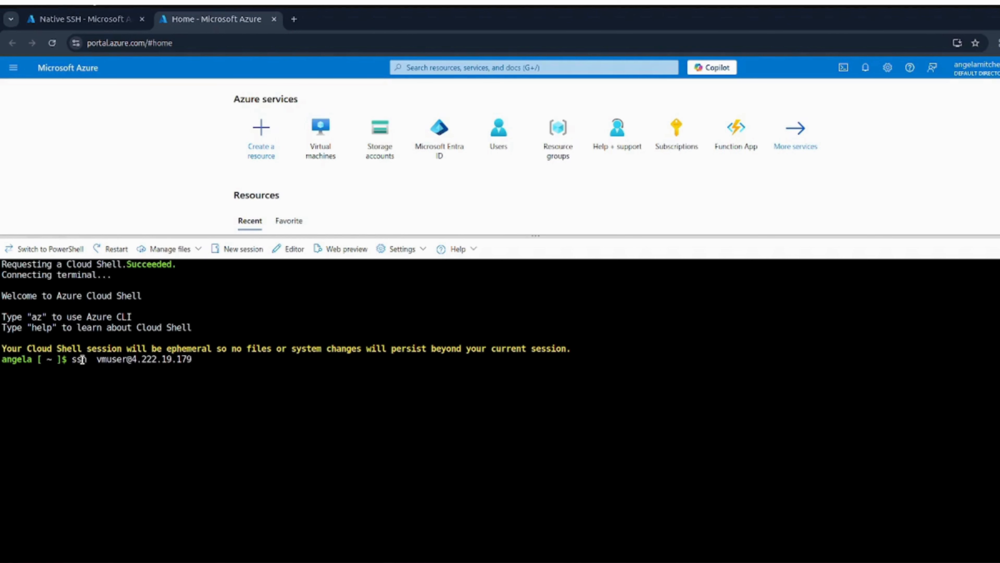
key("Left")
key("Left")
key("Left")
key("Left")
key("Left")
key("Left")
key("Left")
key("Left")
key("Left")
key("Left")
key("Left")
key("Left")
key("Left")
key("Left")
key("Left")
key("Left")
key("Left")
key("Left")
key("BackSpace")
key("Return")
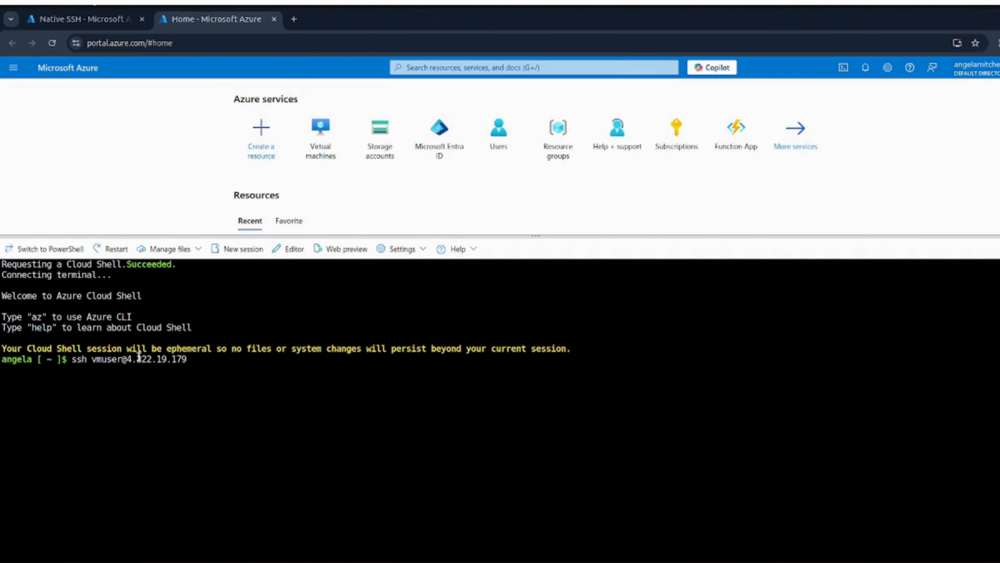
- Confirm the host's authenticity with yes in Cloud Shell and enter the vmuser account password to log in
type("yes")
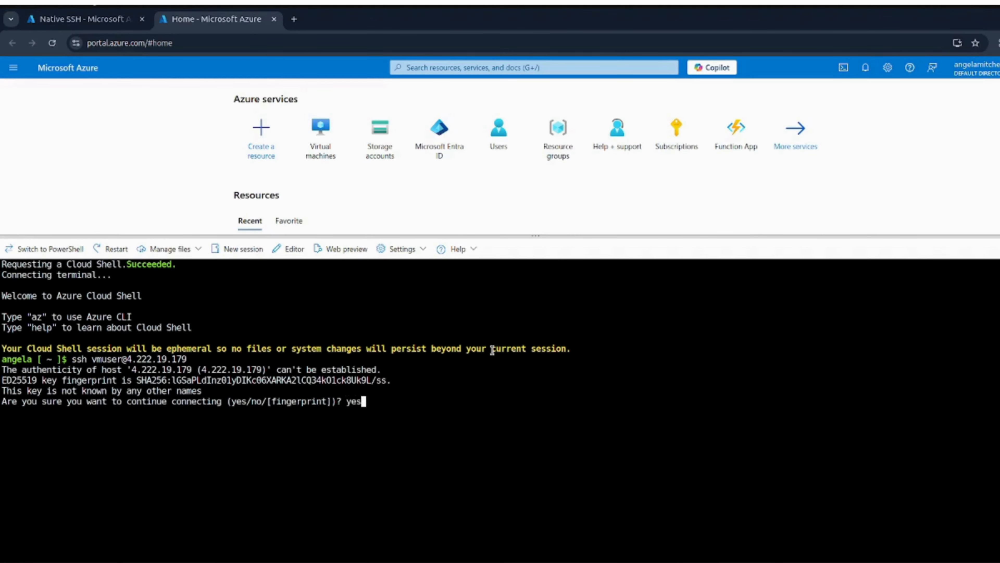
key("Return")
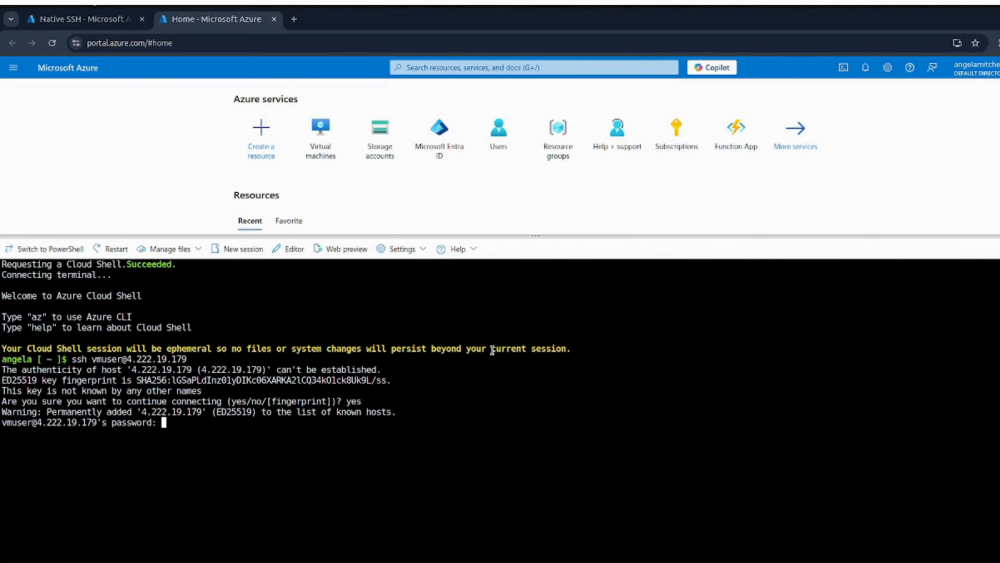
key("Return")
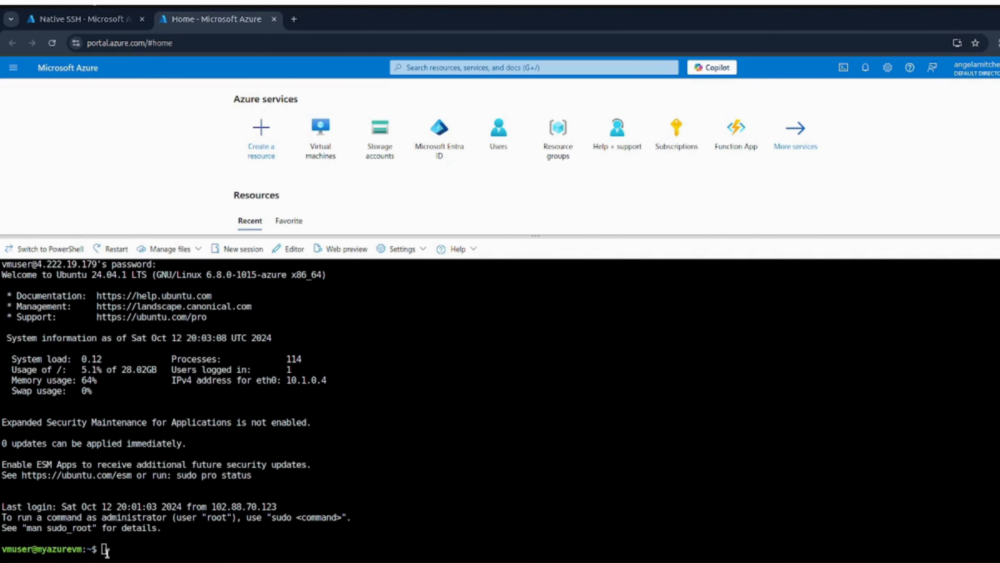
- Switch to the local terminal's SSH session on myazurevm and create an empty file with touch file.txt
left_click(46, 561)
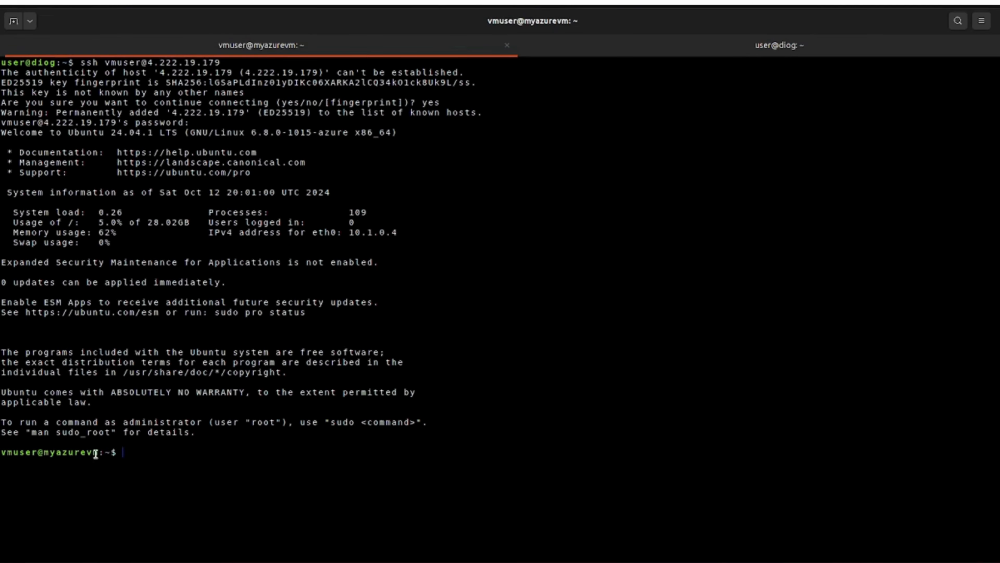
left_click_drag(98, 452, 48, 453)
left_click_drag(147, 61, 218, 60)
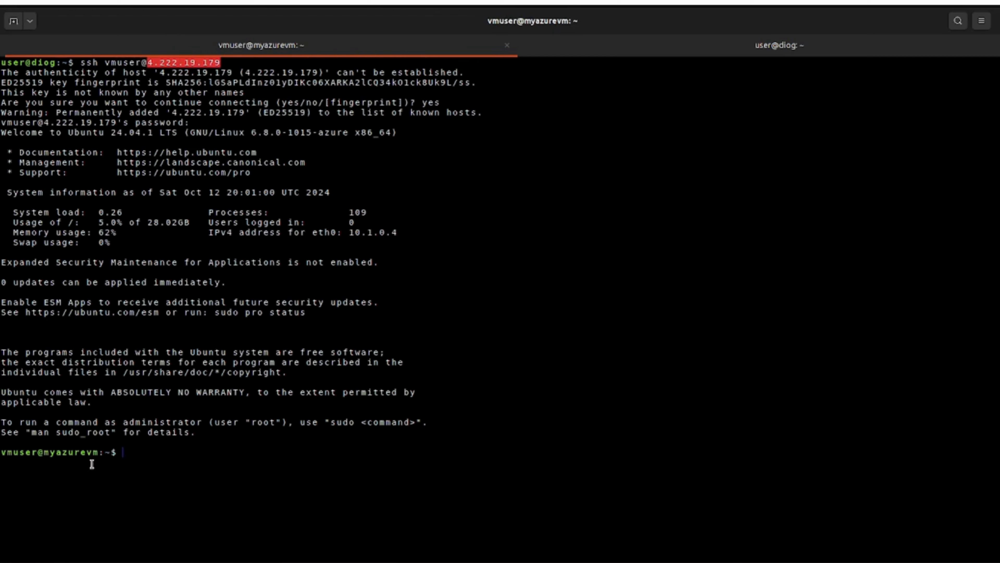
left_click_drag(99, 452, 44, 452)
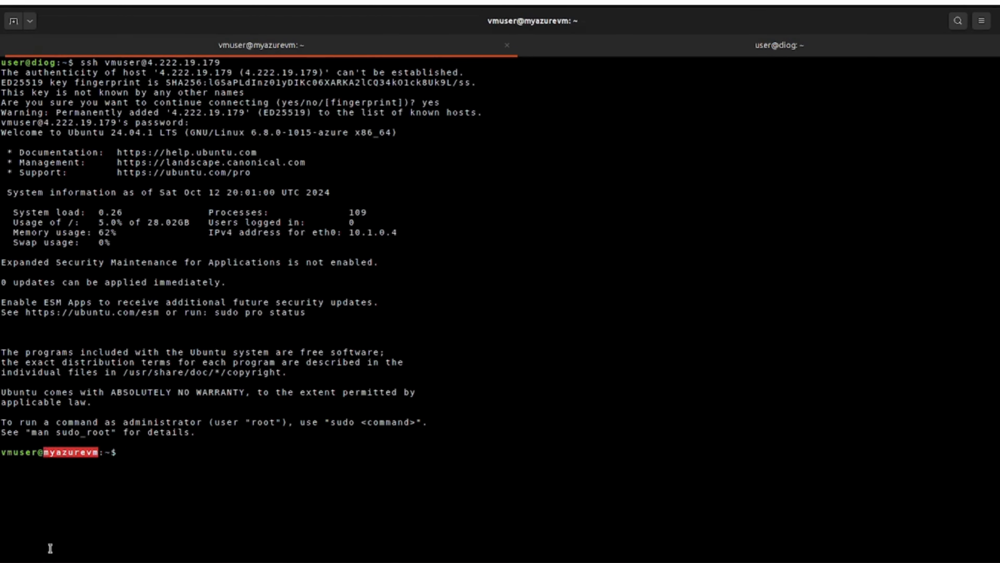
left_click(156, 452)
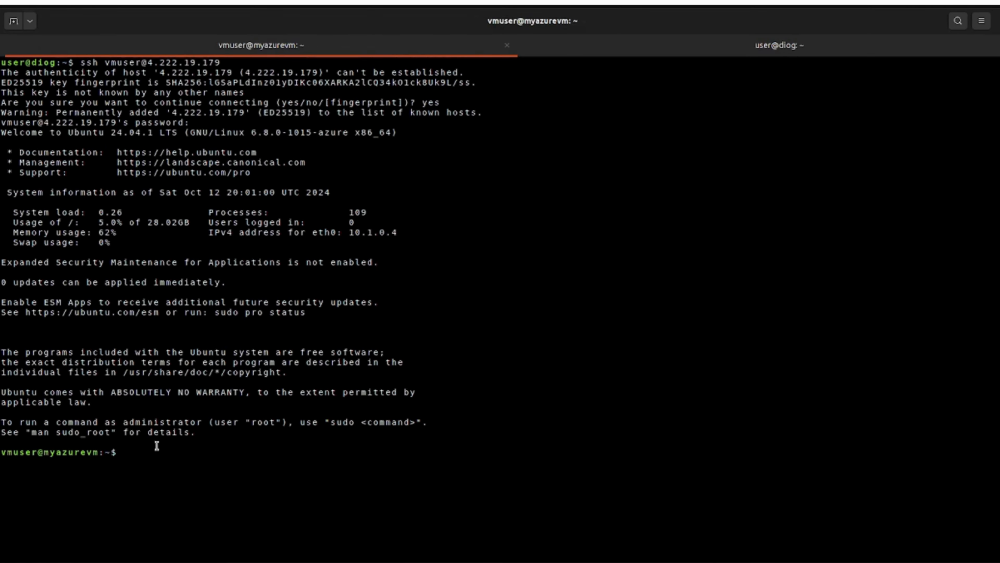
type("touch file.txt")
key("Return")
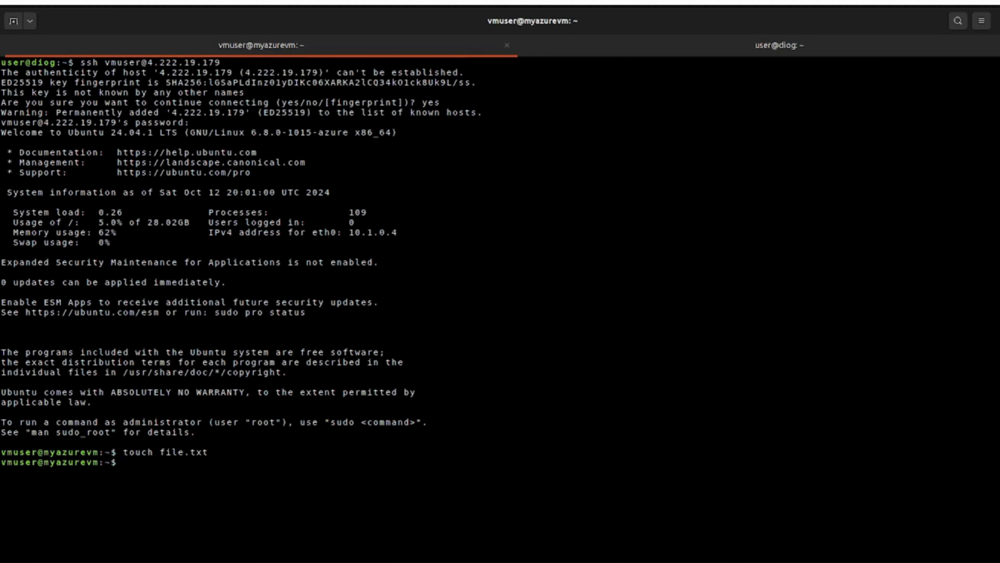
- Switch to the Cloud Shell session on myazurevm, list the home directory with ls, and highlight file.txt
left_click(74, 562)
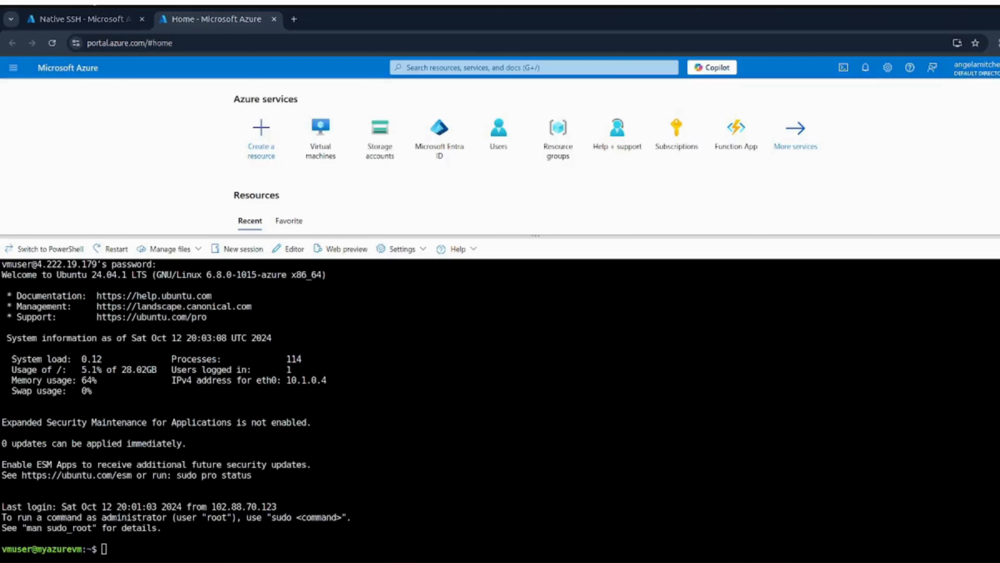
left_click(114, 546)
type("ls")
key("Return")
left_click_drag(46, 538, 2, 538)
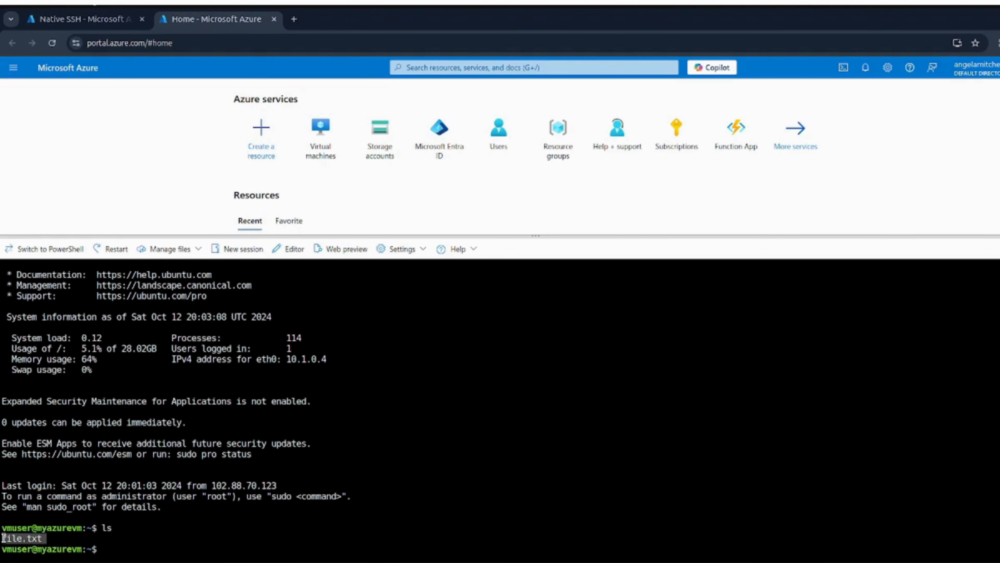
- Create an empty file in the Cloud Shell SSH session with touch myfile.txt
left_click(128, 546)
type("touch ")
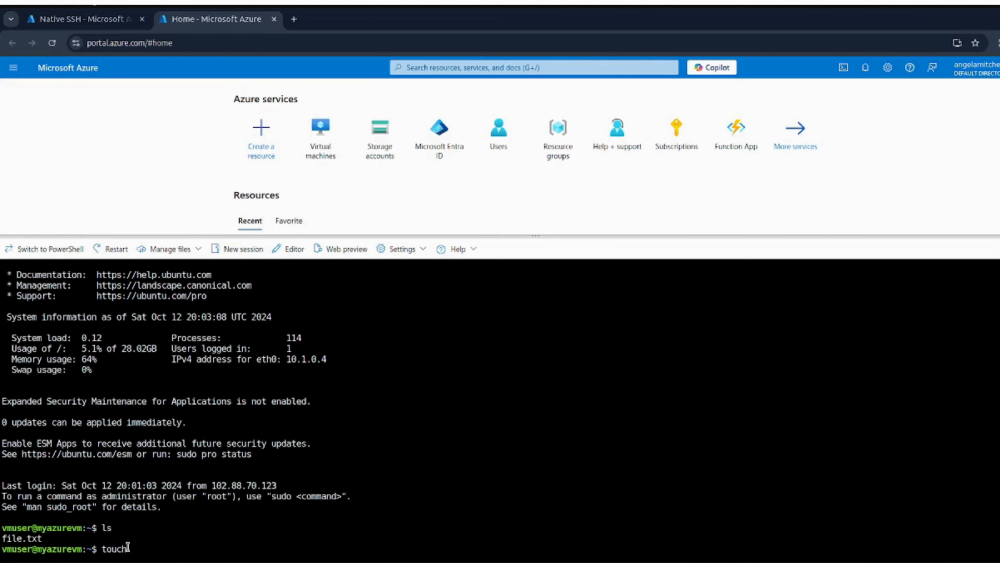
type("myfile.txt")
key("Return")
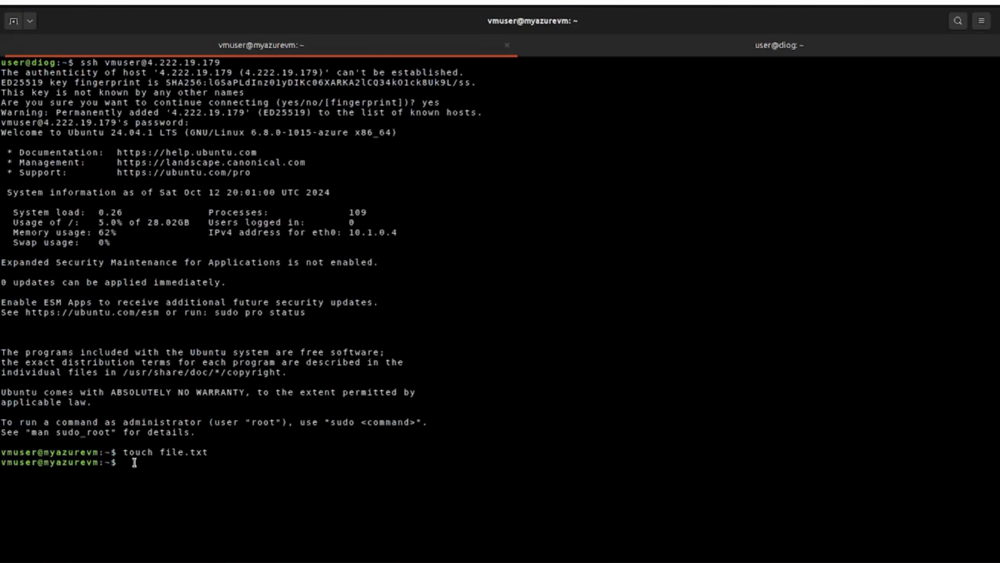
- List the home directory with ls in the local terminal's SSH session on myazurevm and highlight myfile.txt
type("ls")
key("Return")
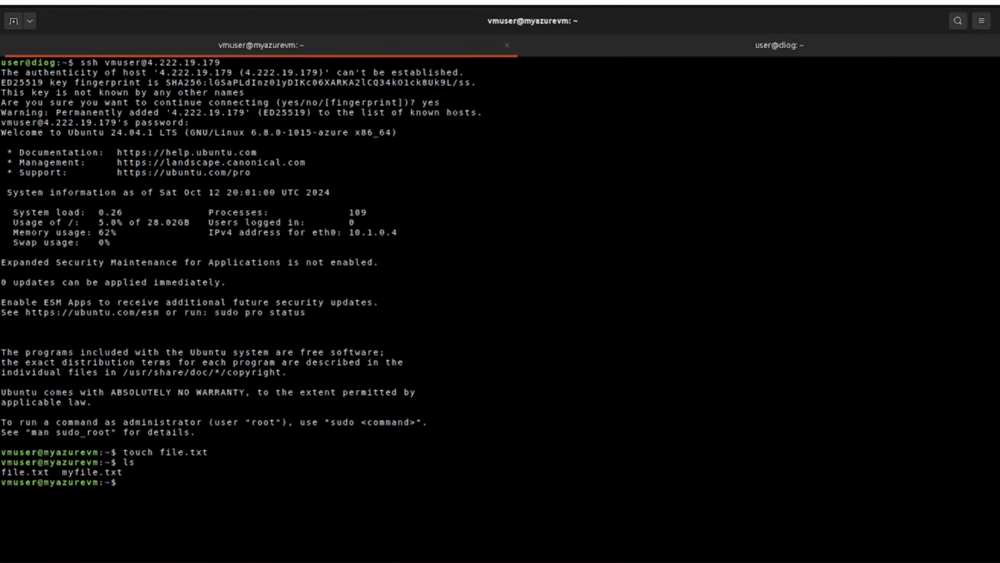
left_click_drag(55, 472, 125, 472)
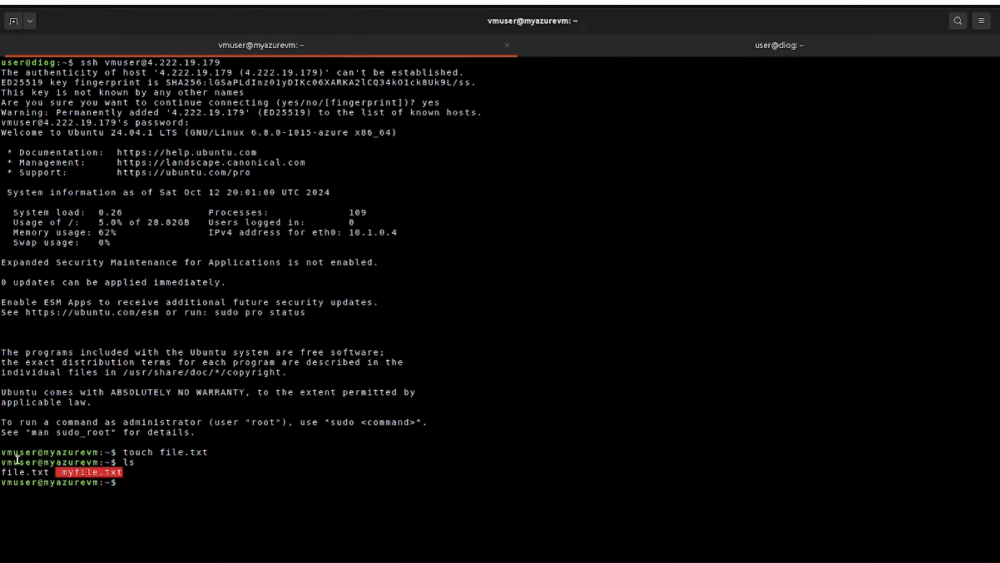
left_click_drag(56, 472, 127, 473)
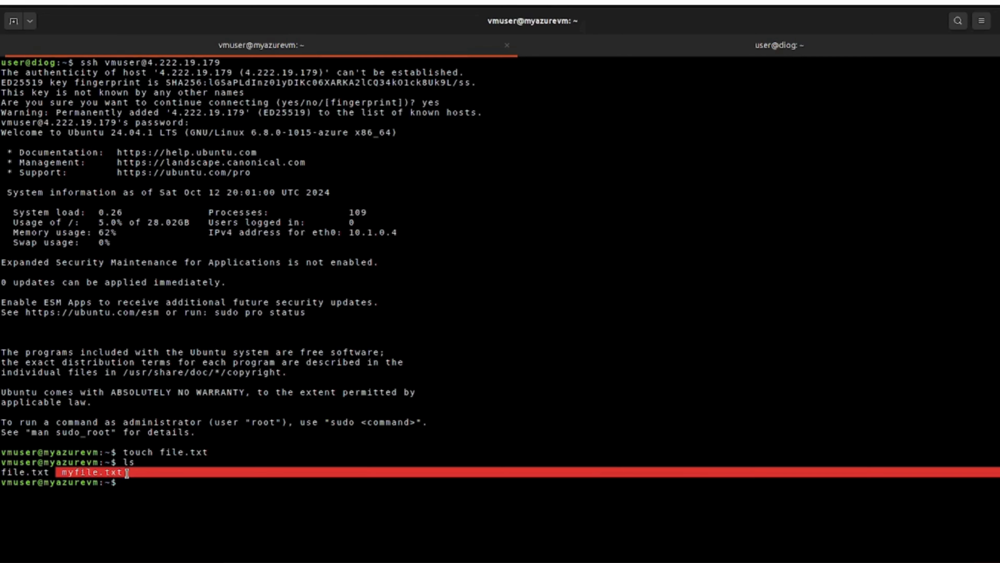